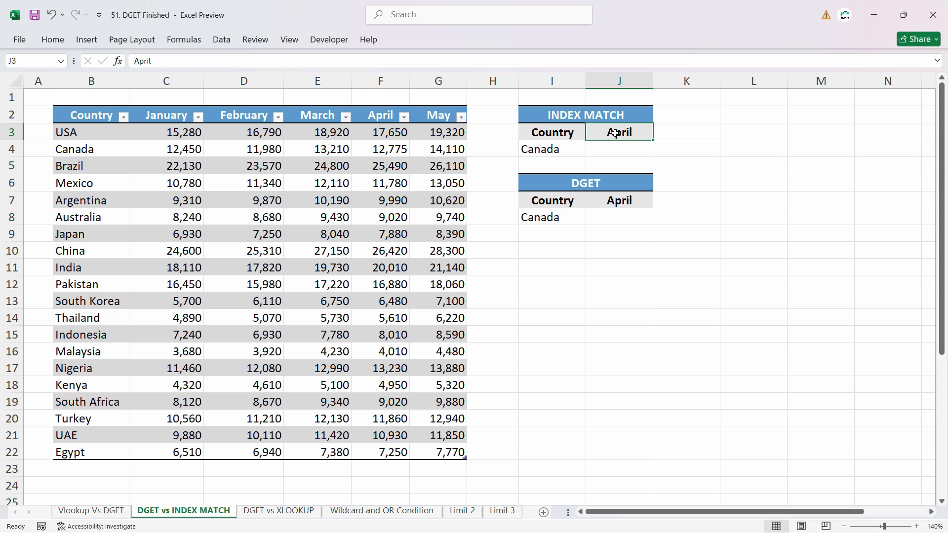
Examine the Canada and April lookup criteria and locate their matching row, column and value in the country table.
double_click(538, 156)
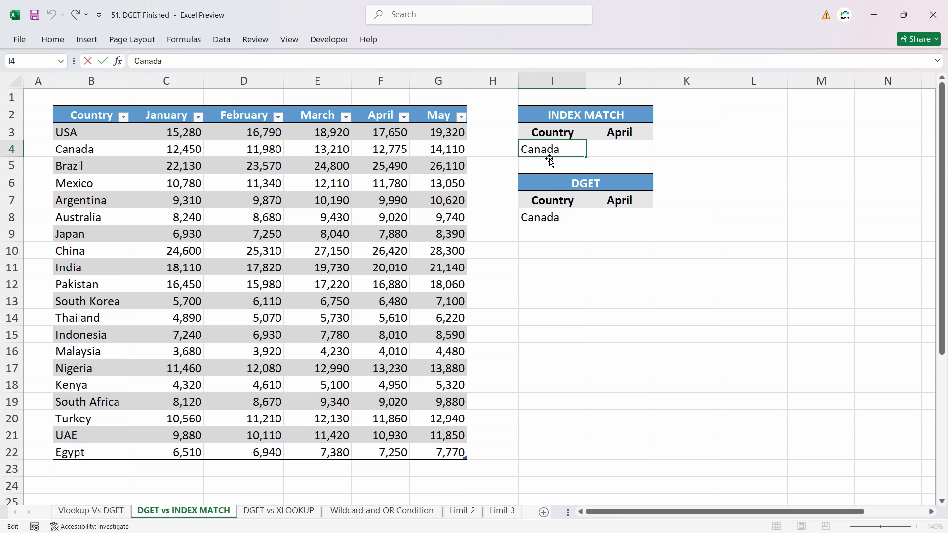
click(619, 134)
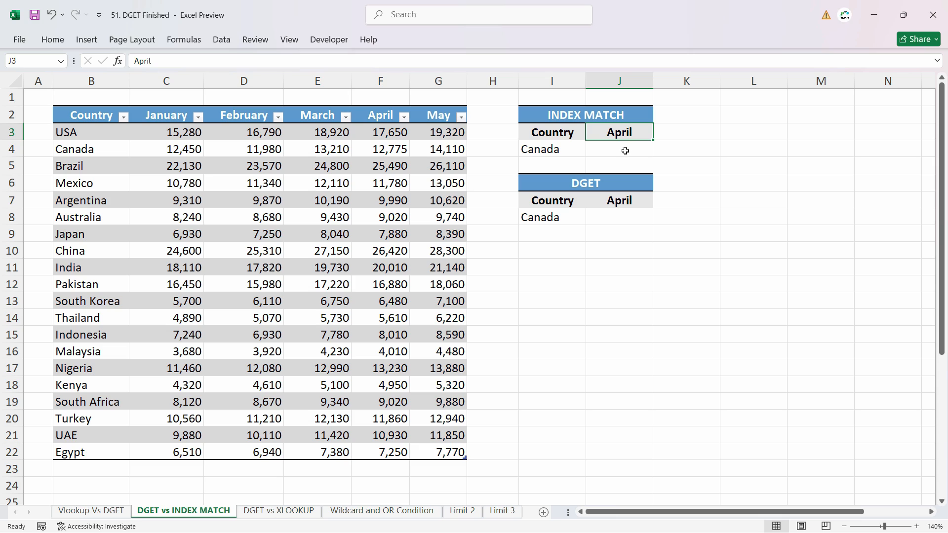
click(623, 151)
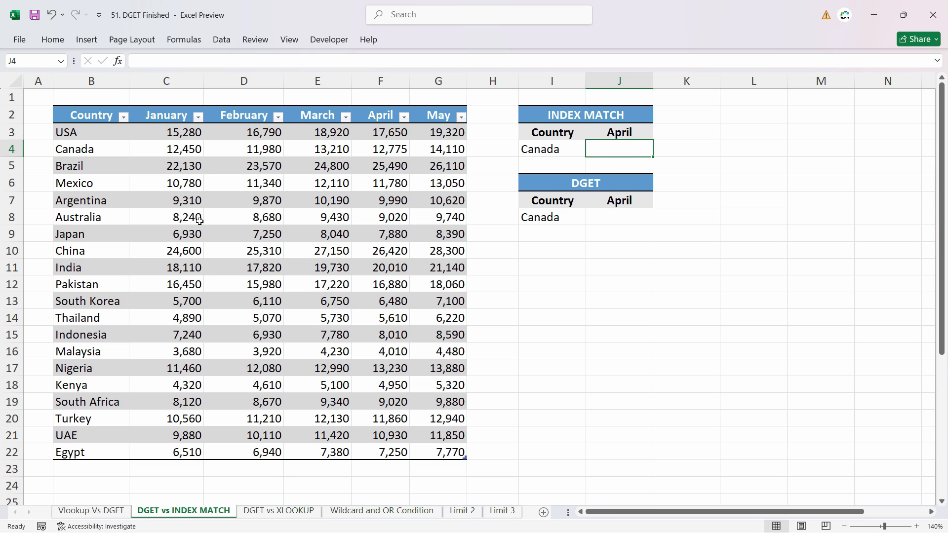
click(557, 150)
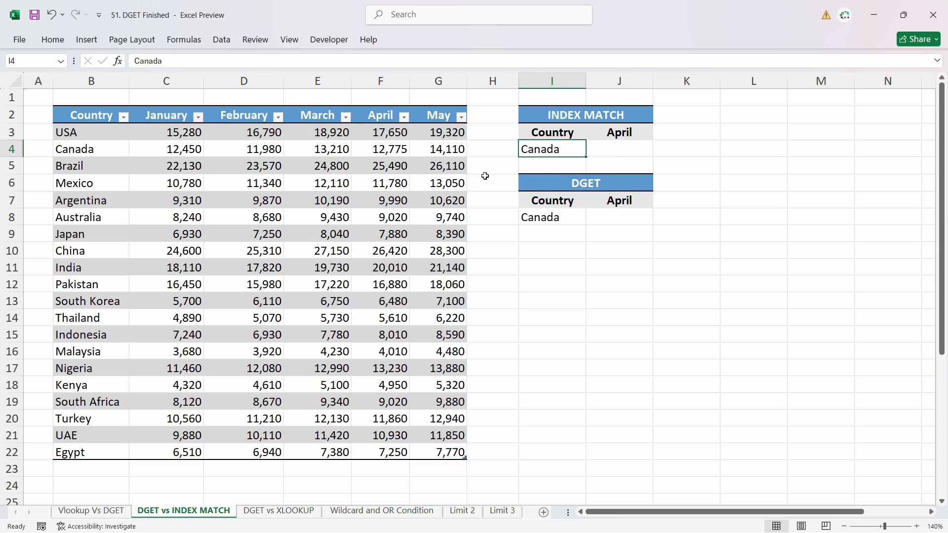
click(306, 166)
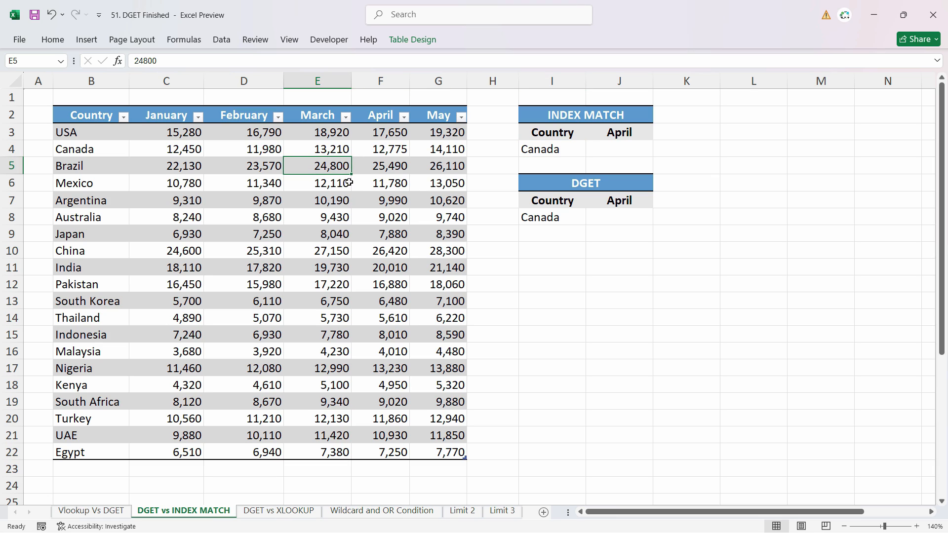
click(534, 152)
click(620, 134)
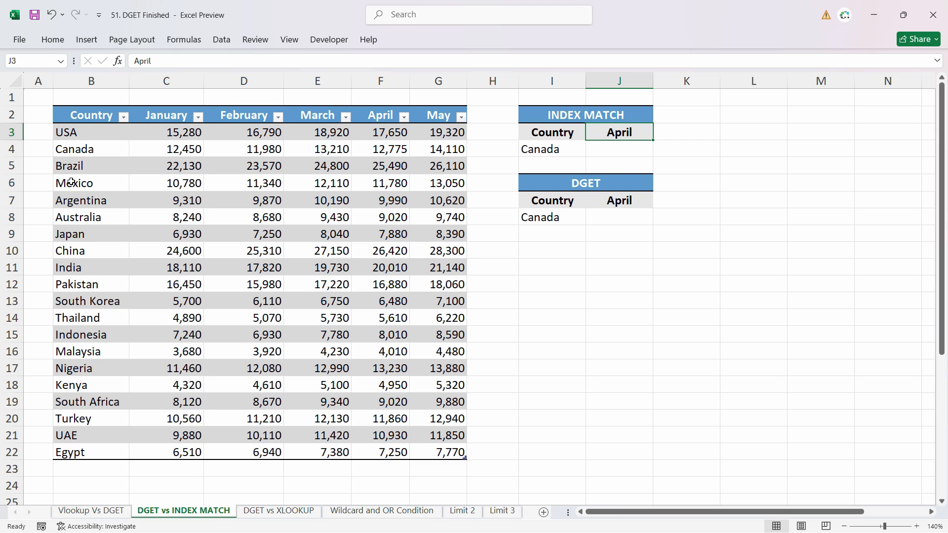
click(72, 152)
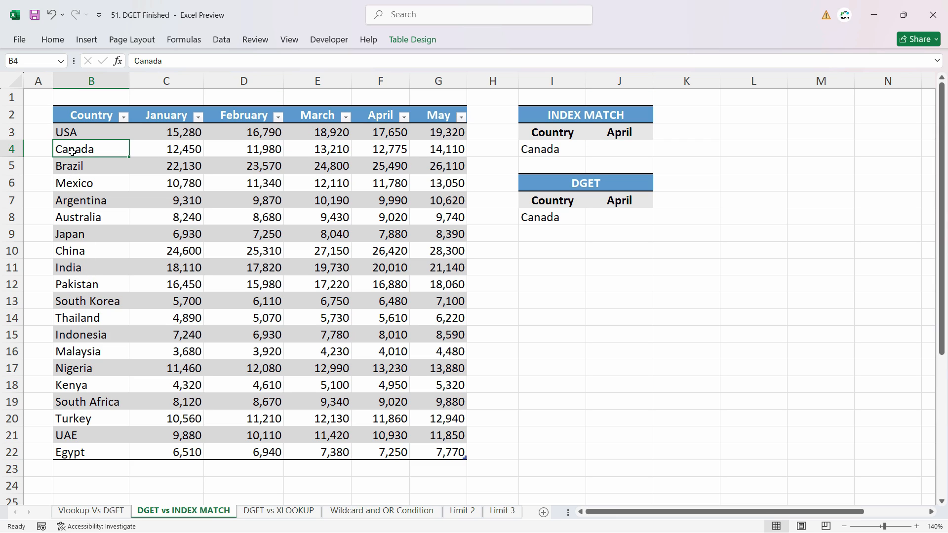
click(387, 146)
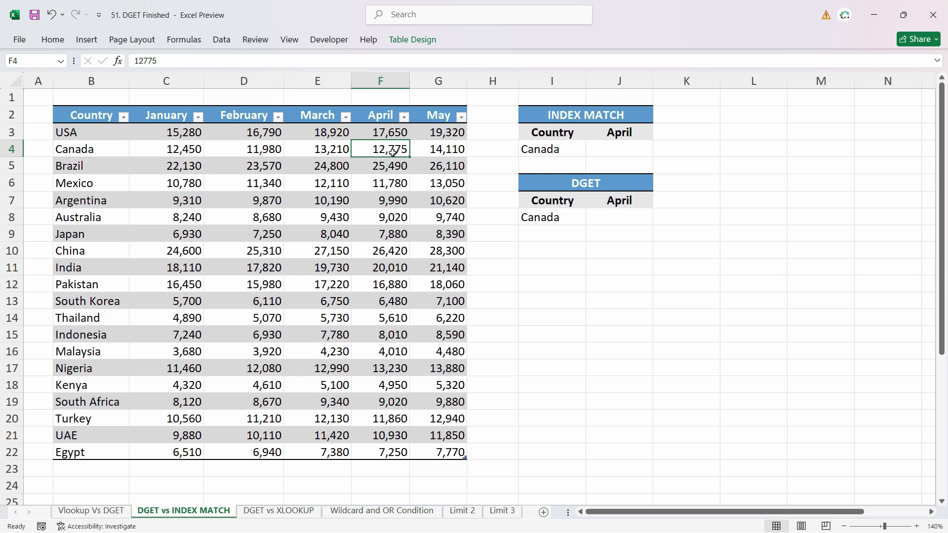
Start an INDEX formula in J4 with the entire country table, headers included, as the array.
click(634, 157)
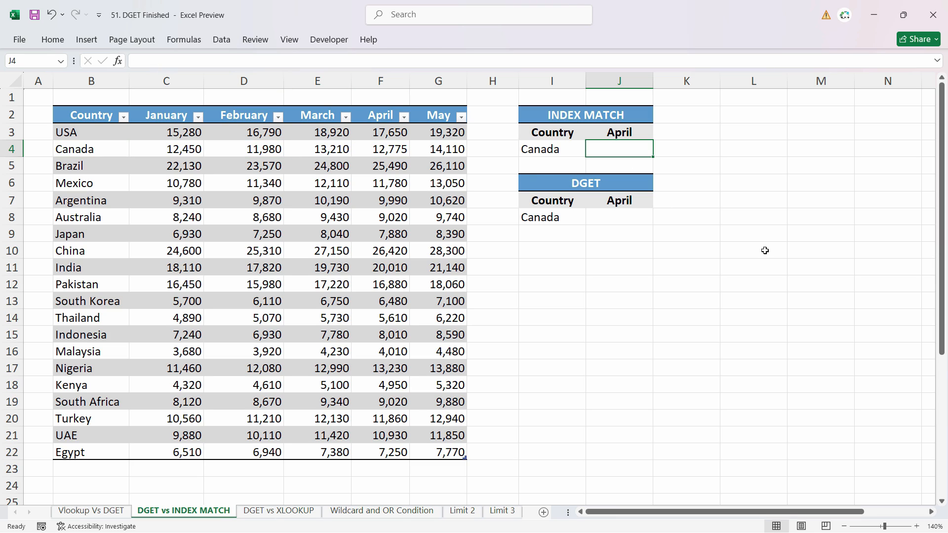
text(=)
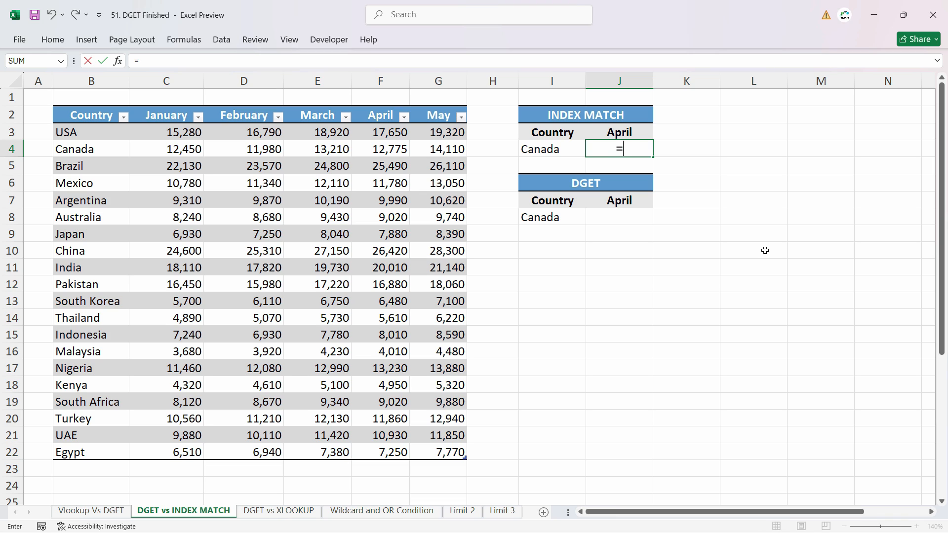
text(index)
key(Tab)
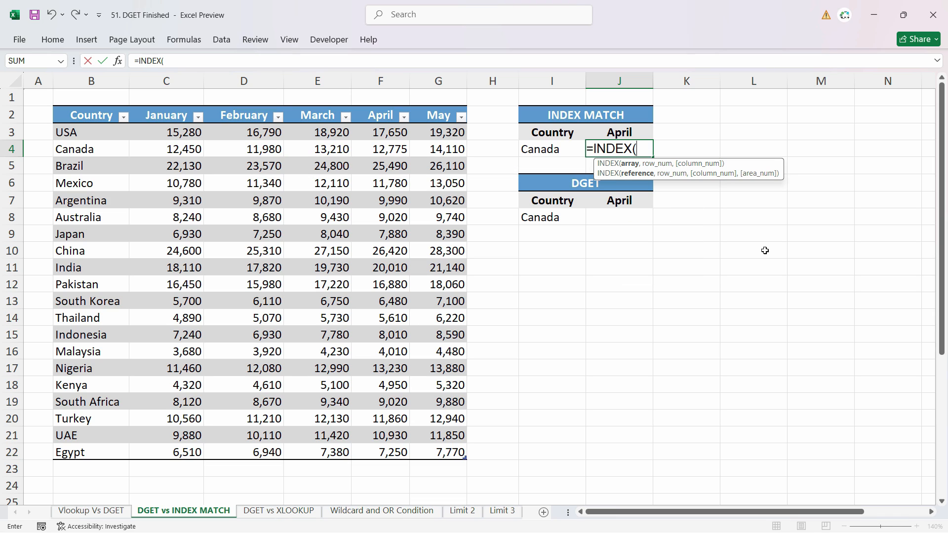
drag(88, 115, 462, 458)
text(,)
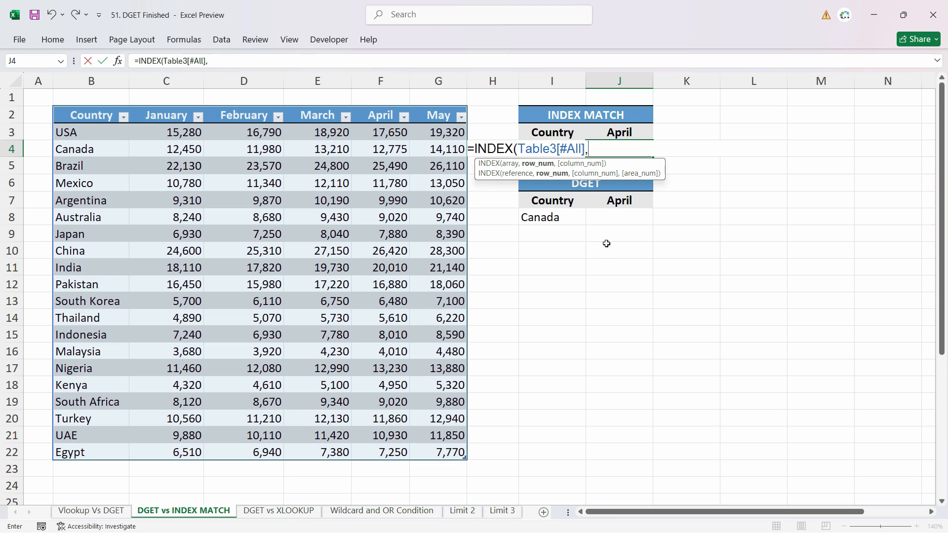
Add a MATCH for the row number that looks up I4 in the Country column, header included, with match type 0.
text(mat)
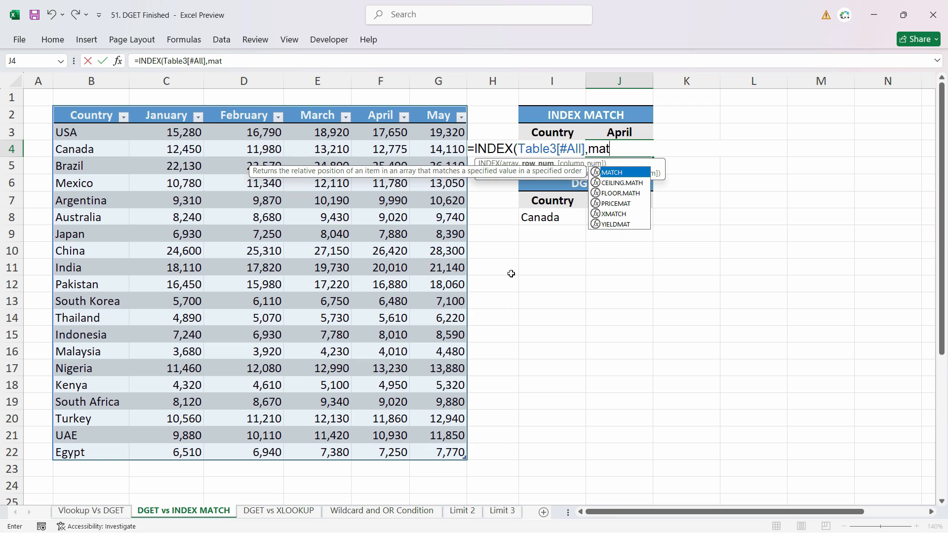
key(Tab)
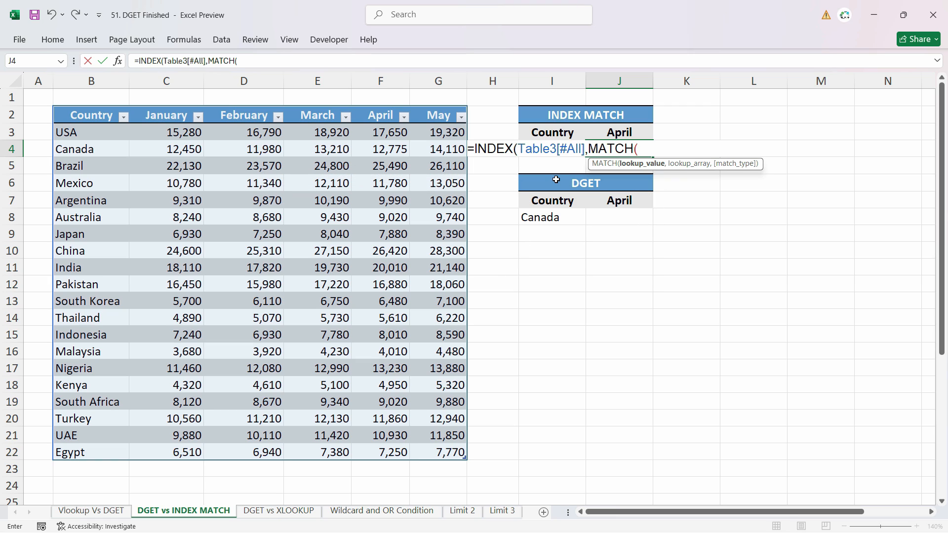
click(553, 131)
key(Down)
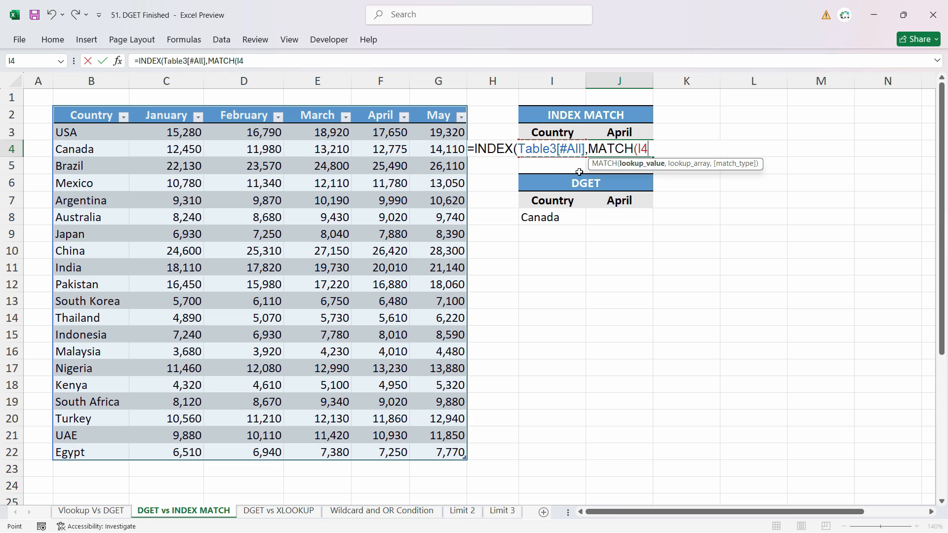
click(552, 132)
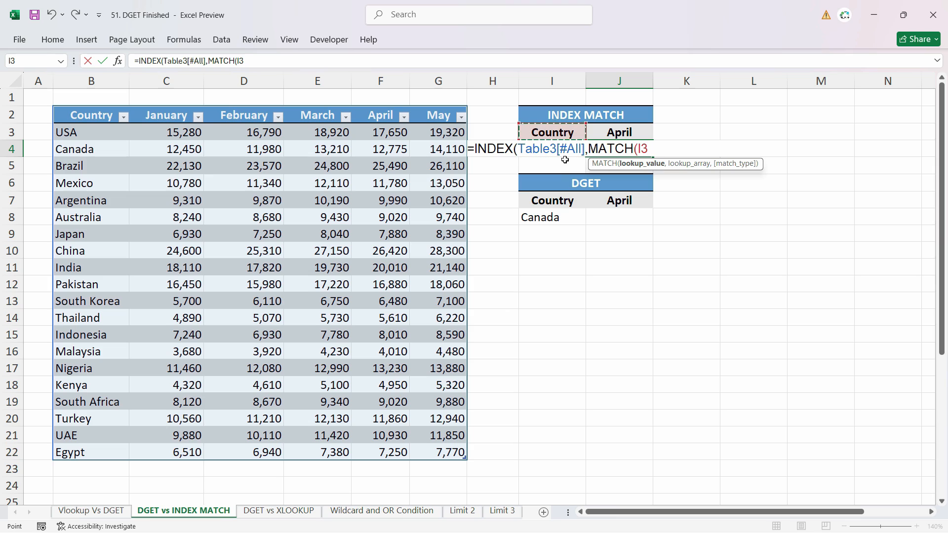
key(Down)
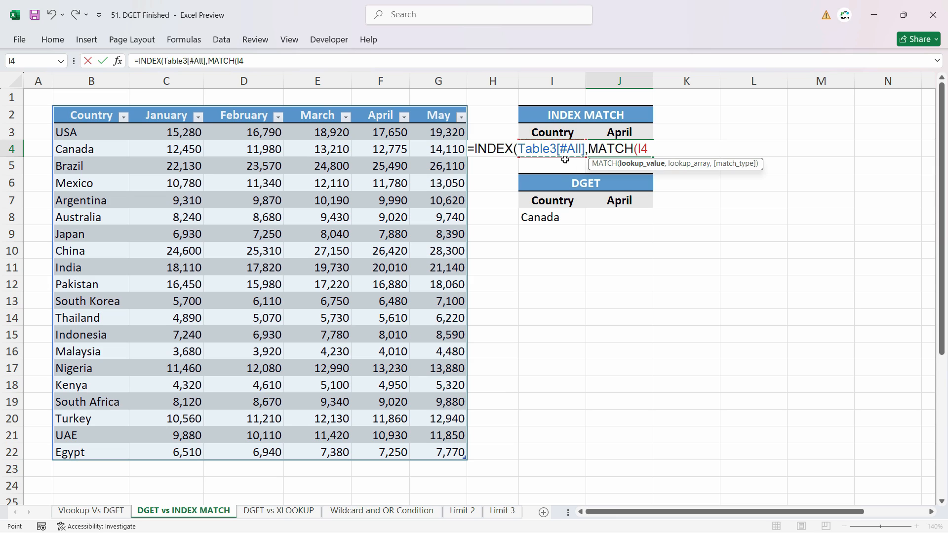
text(,)
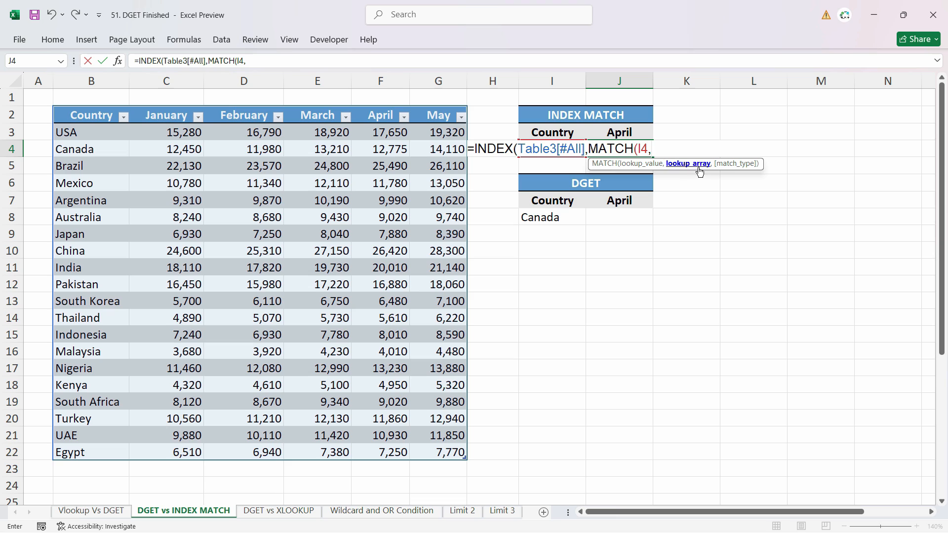
drag(85, 132, 93, 450)
drag(81, 117, 118, 457)
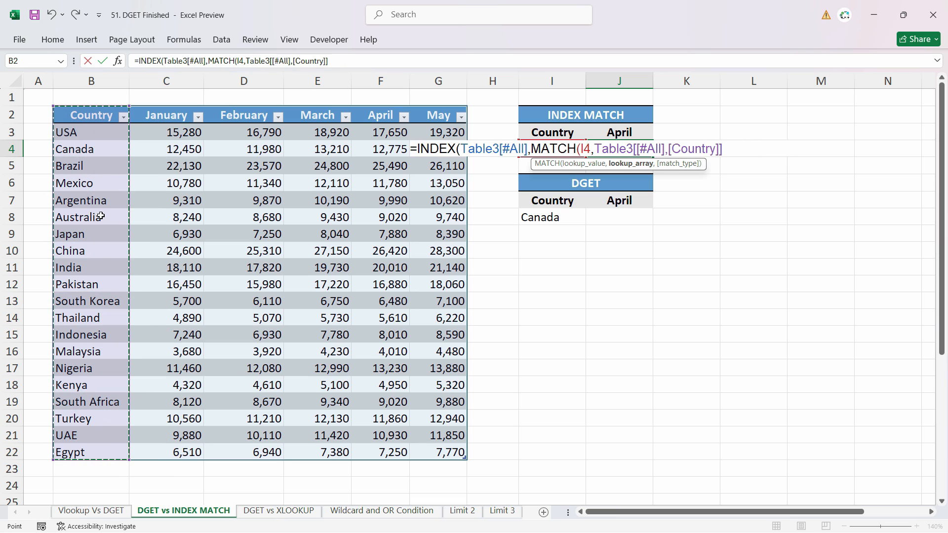
text(,)
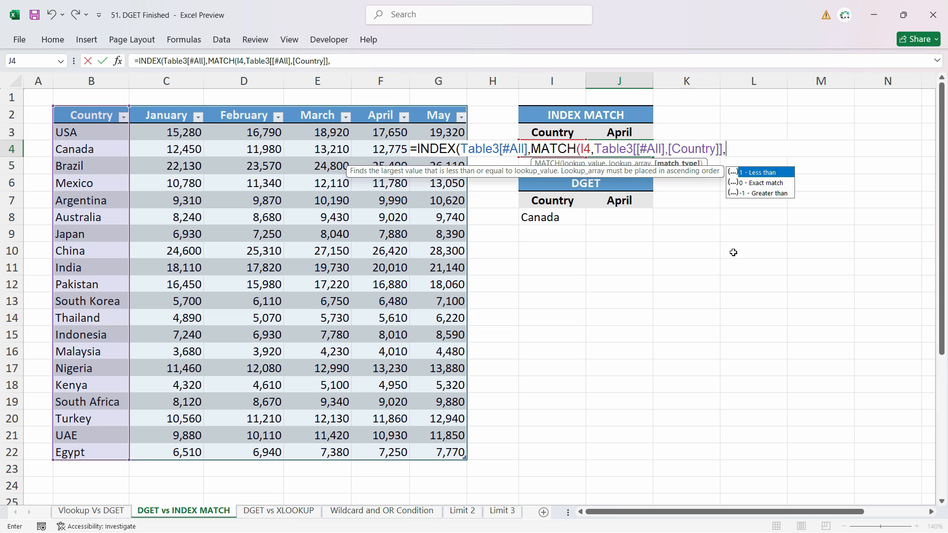
text(0))
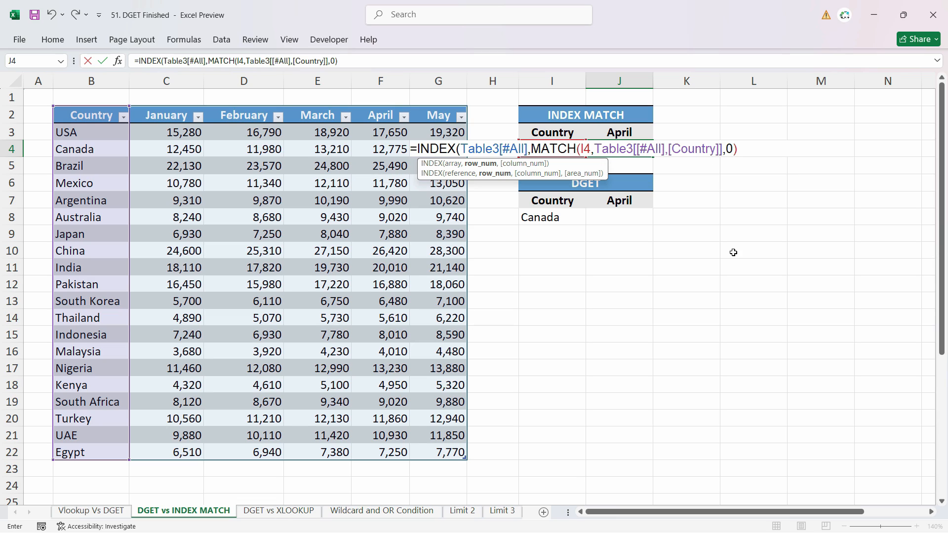
text(,)
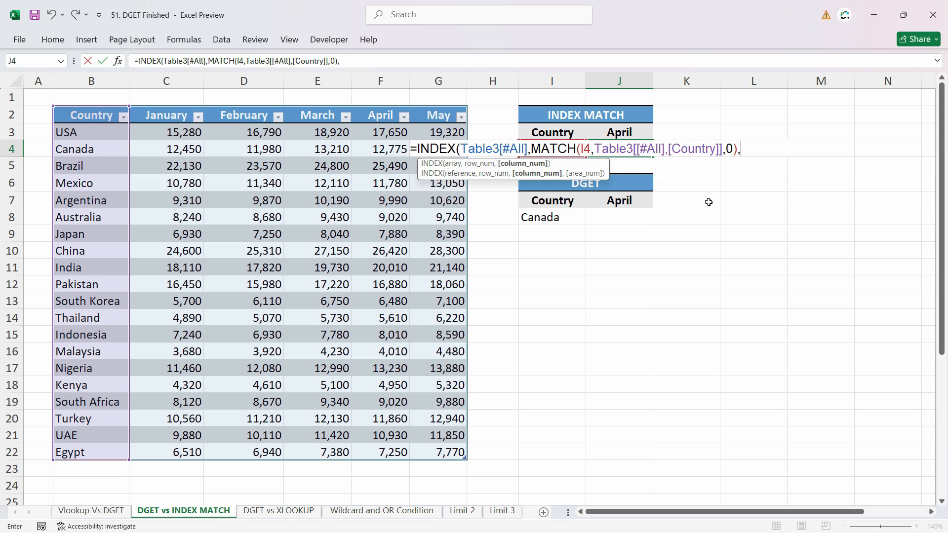
text(mat)
Add a MATCH for the column number that looks up J3 in the January to May headers with match type 0, and enter the formula.
key(Tab)
click(641, 134)
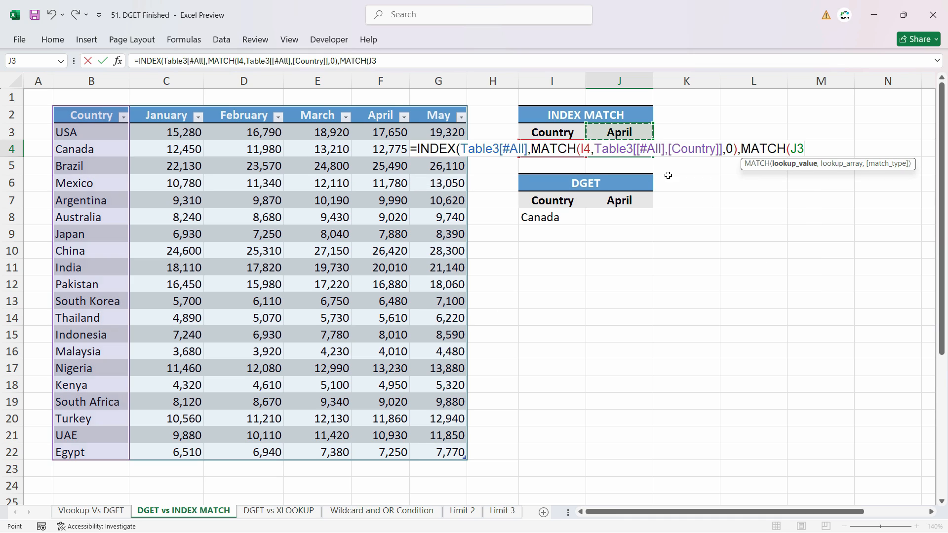
text(,)
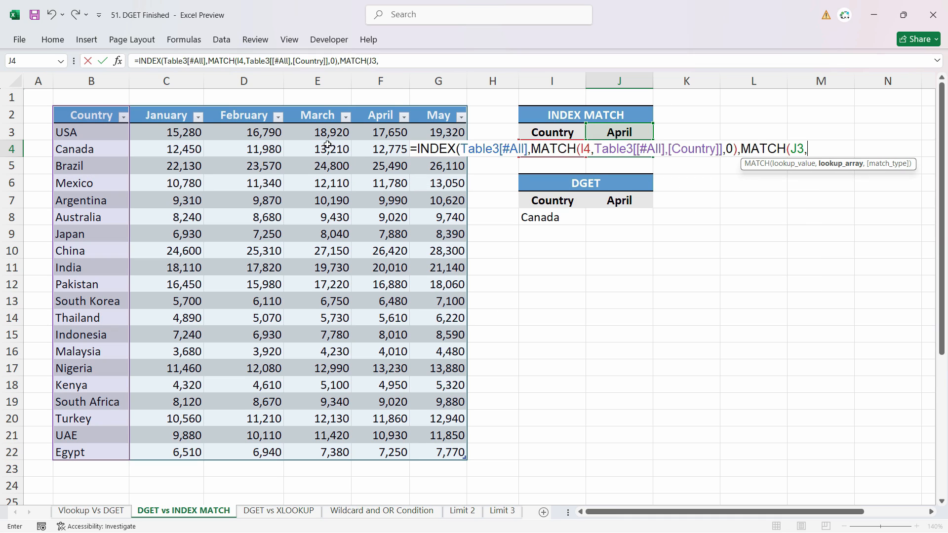
drag(166, 116, 434, 114)
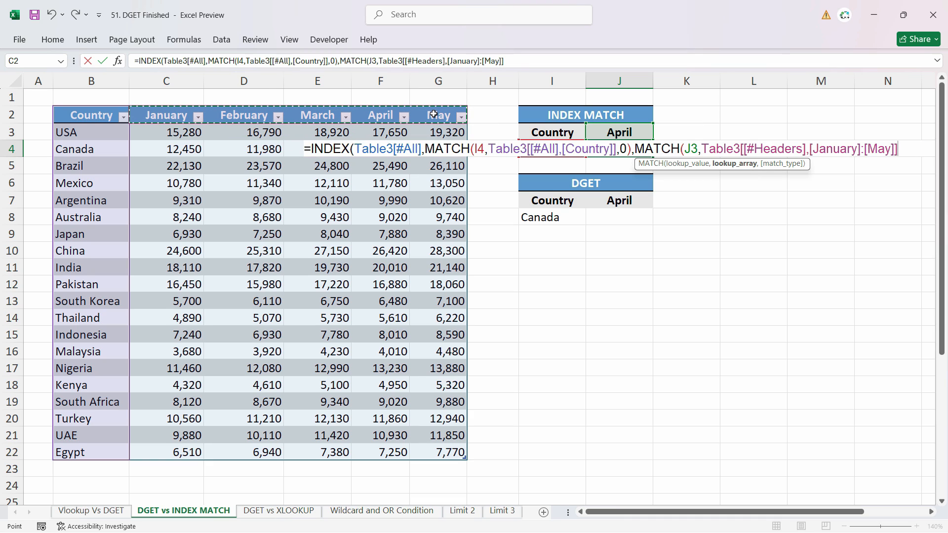
text(,0)
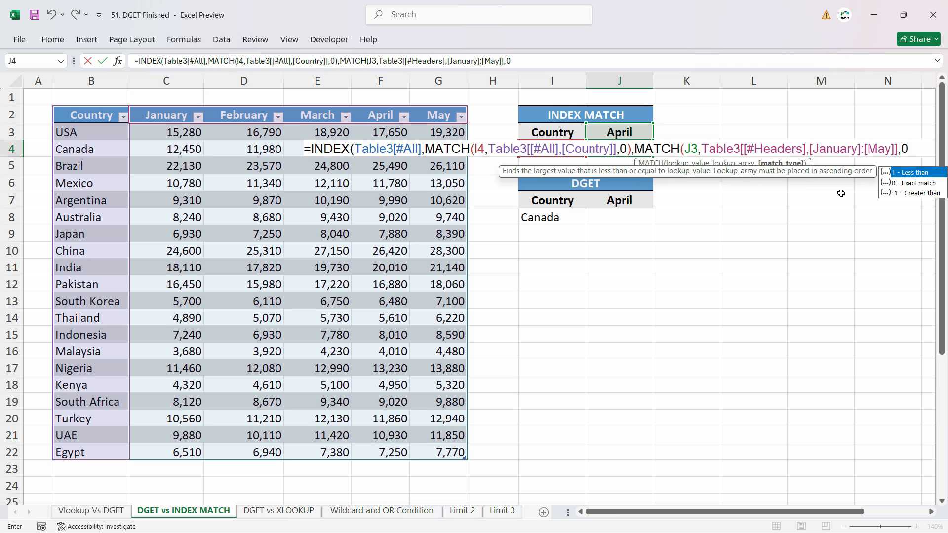
key(Return)
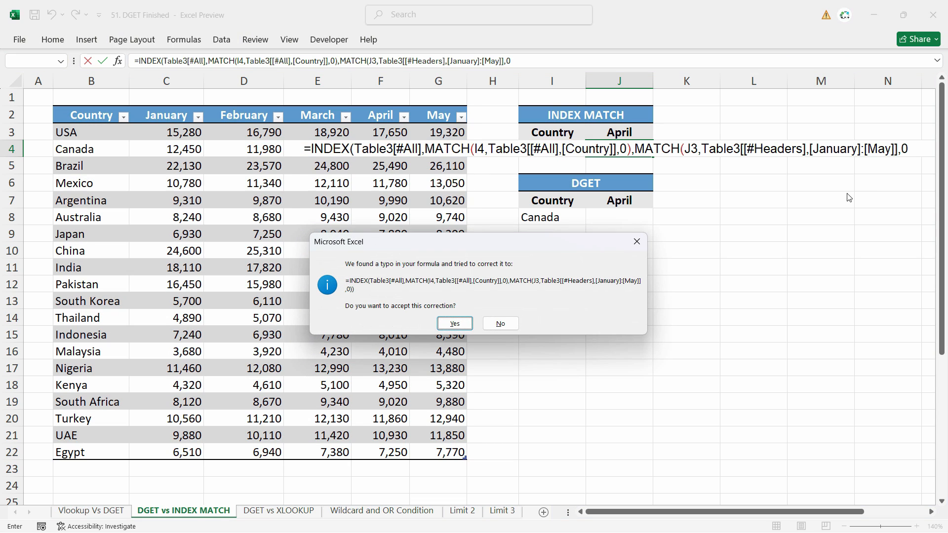
click(464, 326)
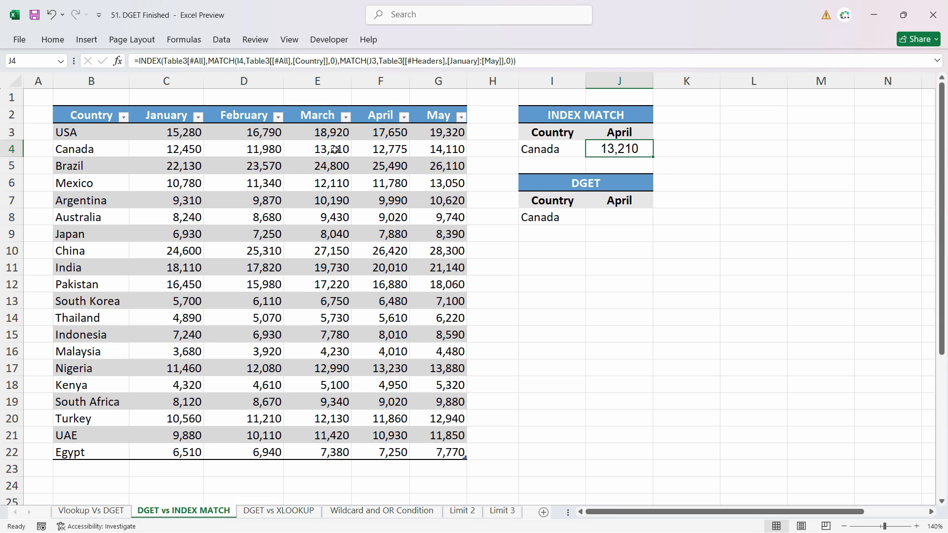
Check the J4 result against Canada's monthly values and reselect the January to May headers as the column MATCH's lookup array.
click(326, 150)
click(58, 153)
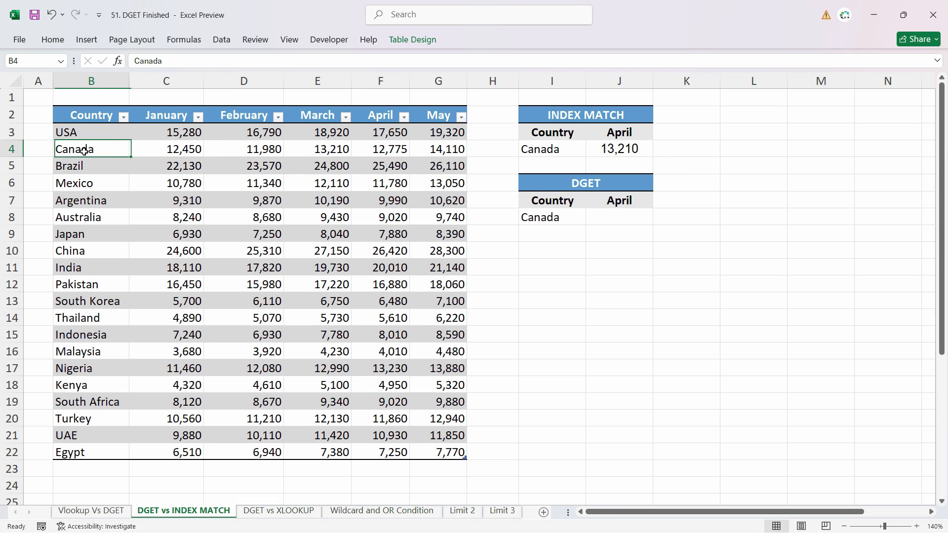
click(286, 151)
click(105, 154)
click(395, 148)
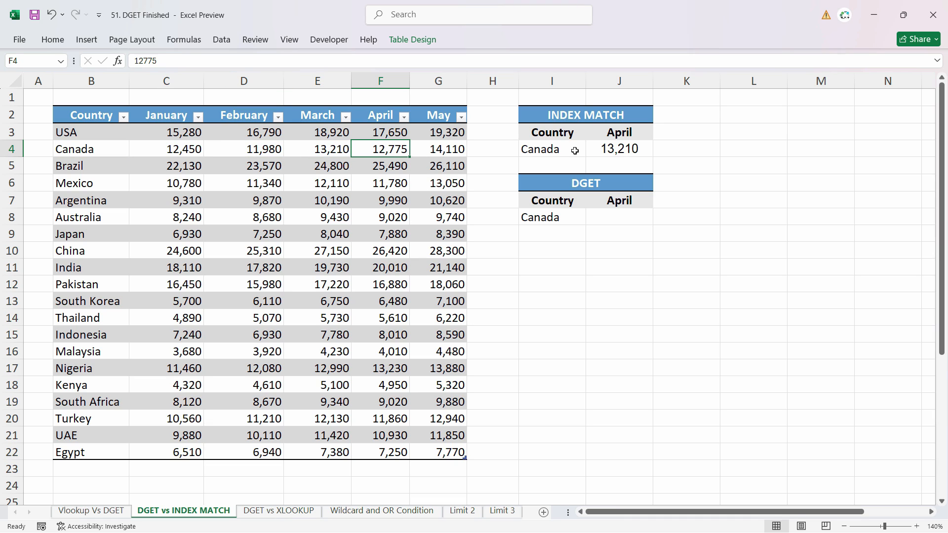
double_click(617, 150)
drag(898, 150, 701, 149)
key(BackSpace)
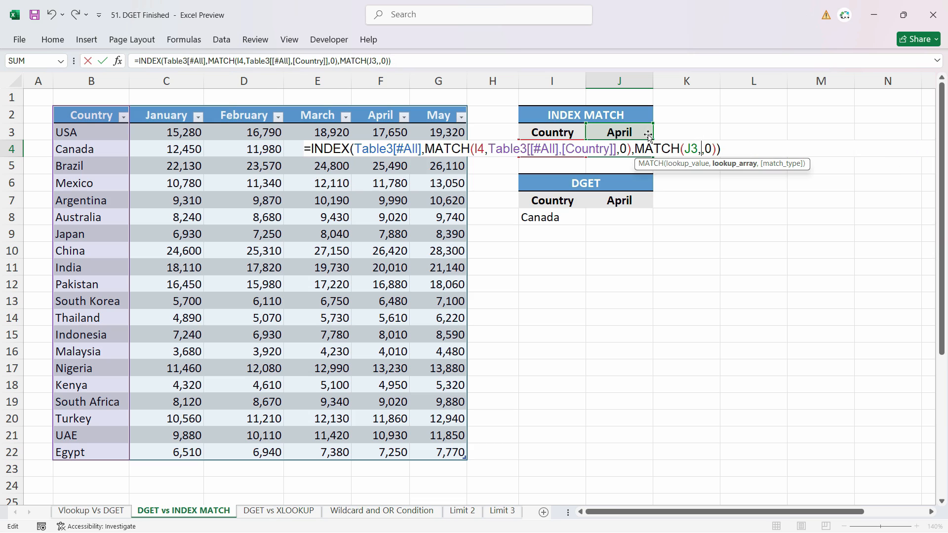
drag(425, 116, 170, 119)
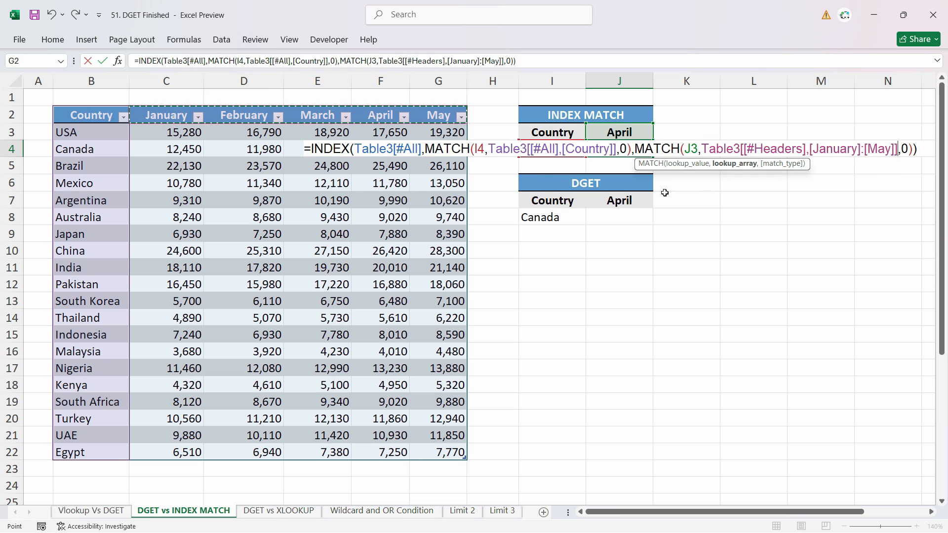
key(Return)
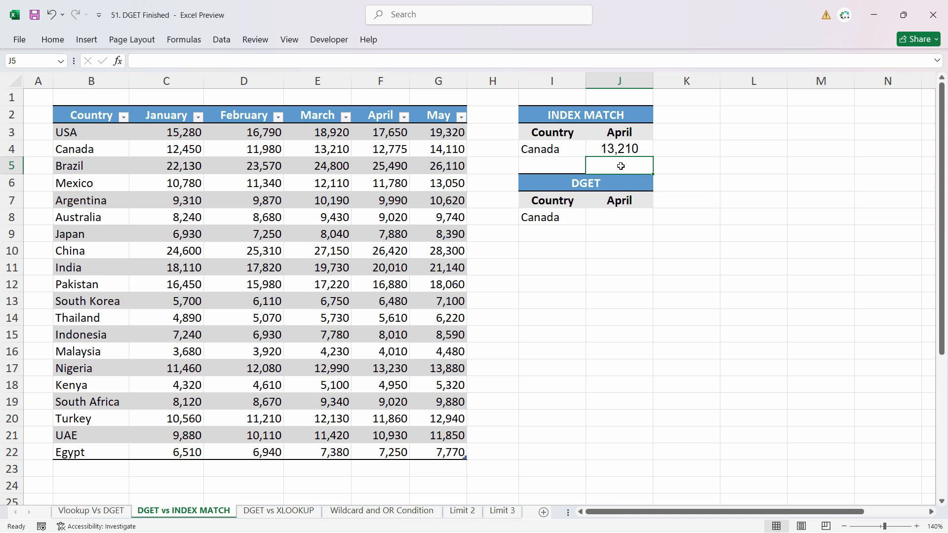
Set the INDEX MATCH month in J3 to March and change J4's column MATCH lookup array to the full header row, Country included.
click(620, 132)
text(March)
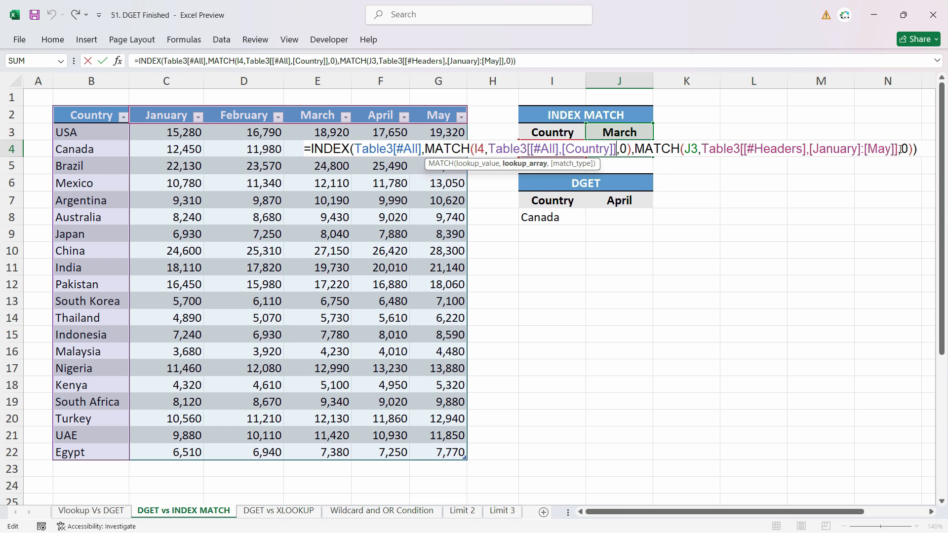
drag(901, 148, 704, 148)
key(Delete)
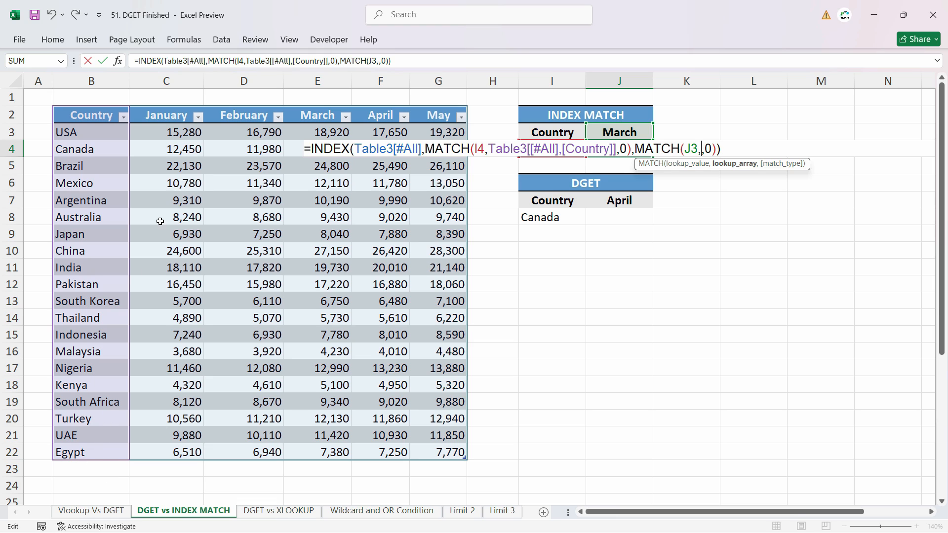
drag(92, 113, 447, 118)
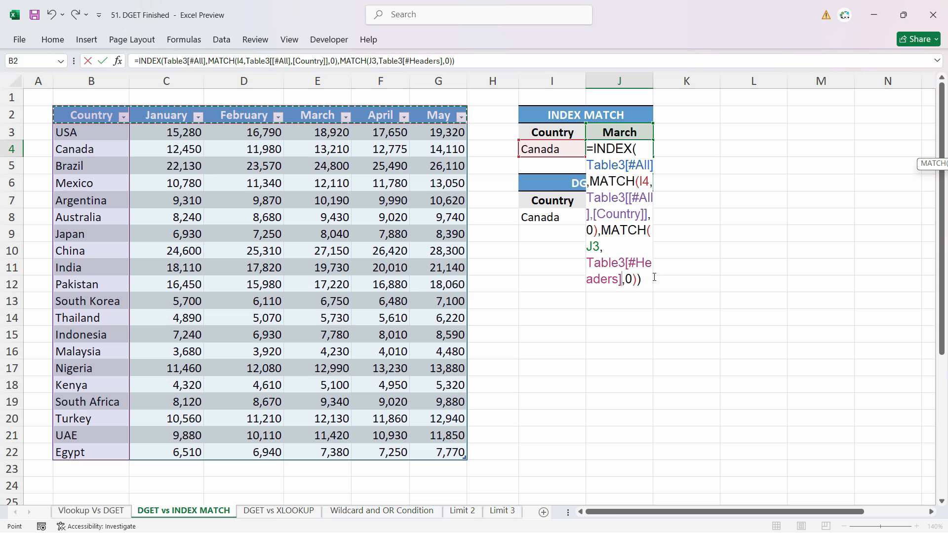
key(Return)
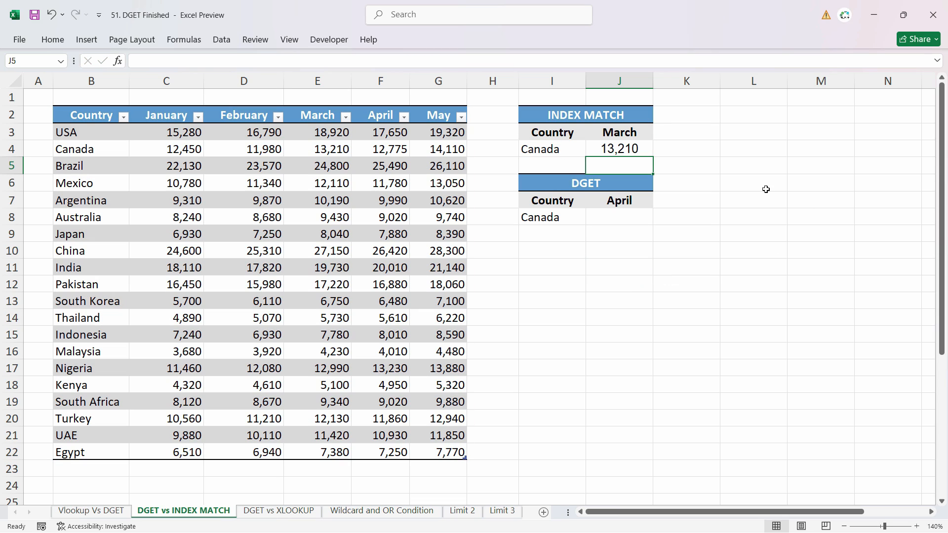
Check the J4 result against Canada's March value in the table and review the INDEX MATCH formula's arguments.
key(Up)
double_click(324, 149)
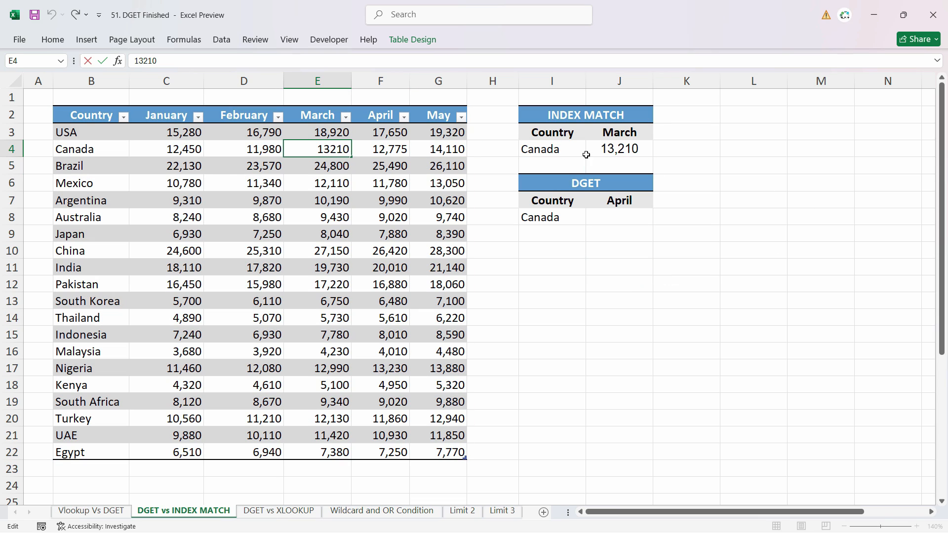
click(562, 150)
click(622, 151)
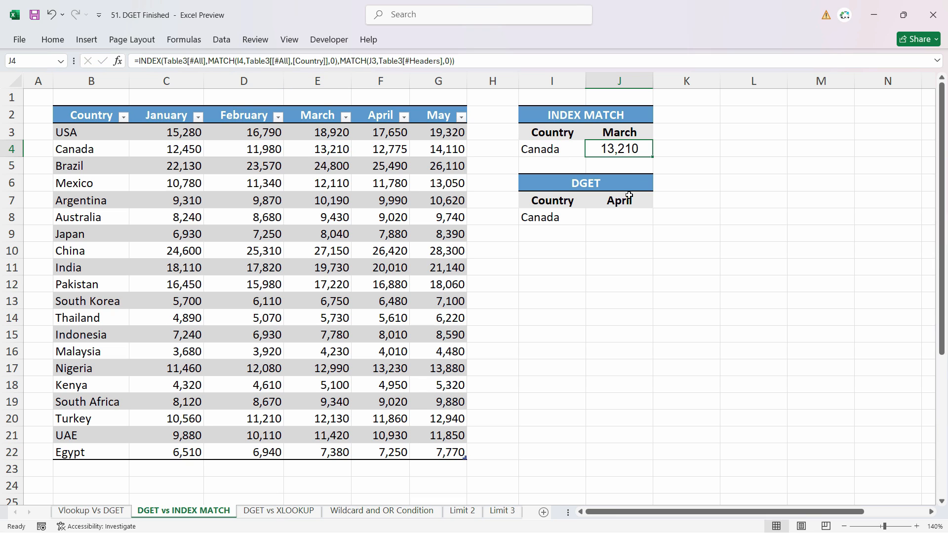
double_click(630, 149)
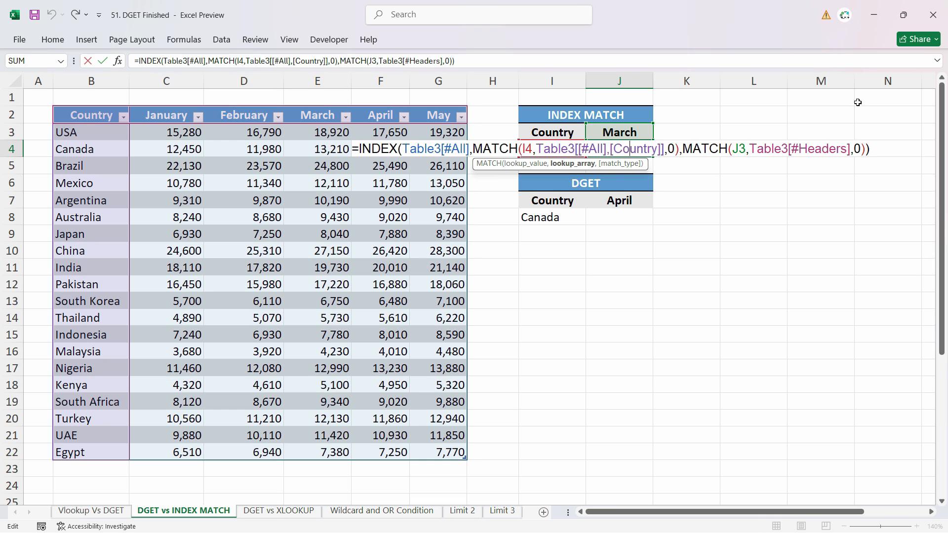
key(Escape)
Start a DGET formula in J8 with the entire table including headers as database, J7 as field and I7:I8 as criteria.
click(626, 220)
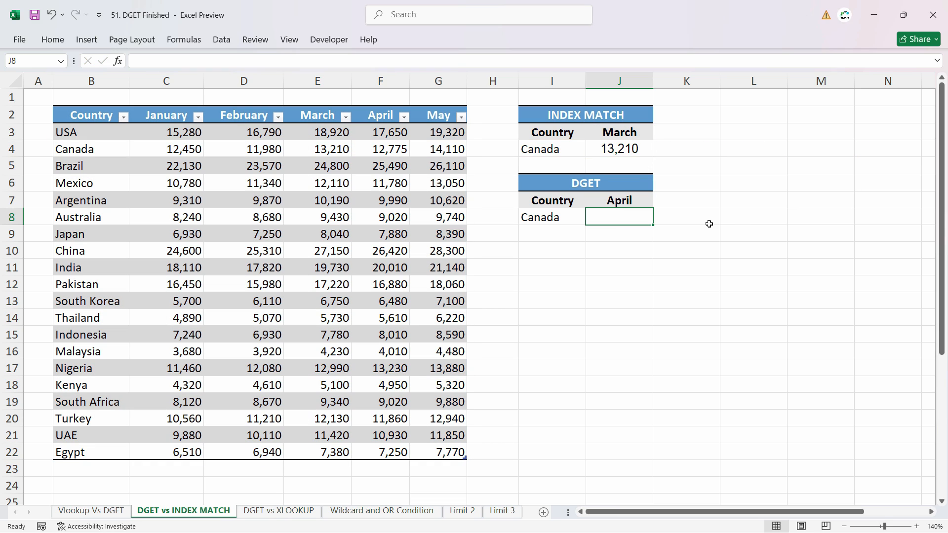
text(=dg)
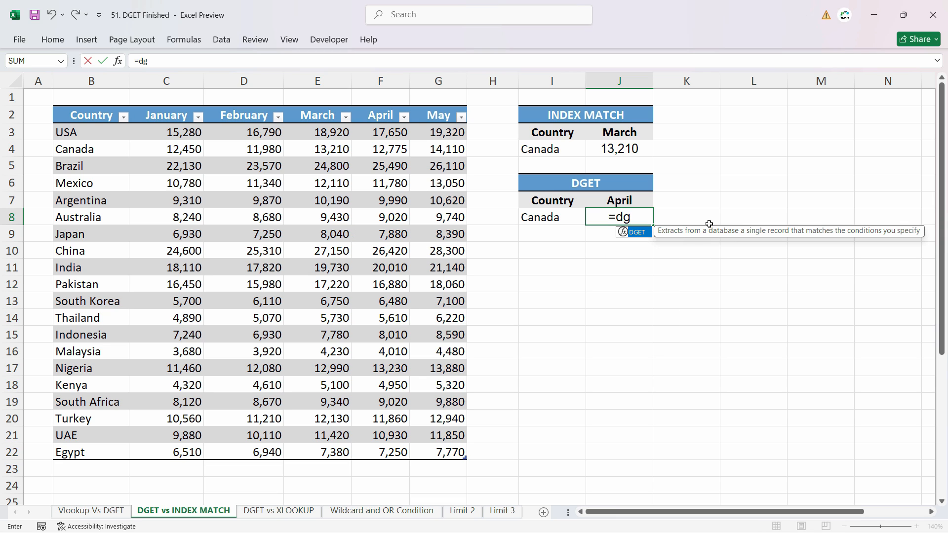
key(Tab)
drag(88, 115, 434, 449)
text(,)
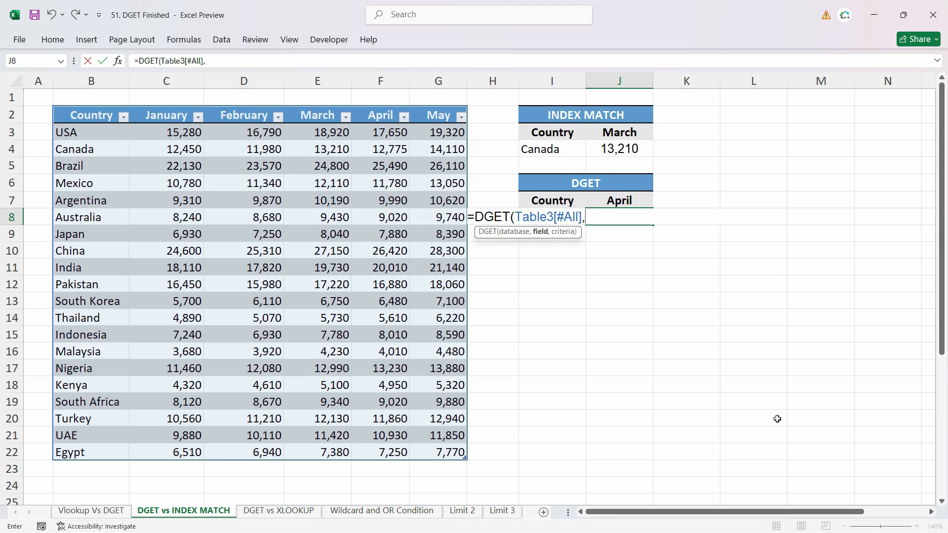
click(630, 200)
text(,)
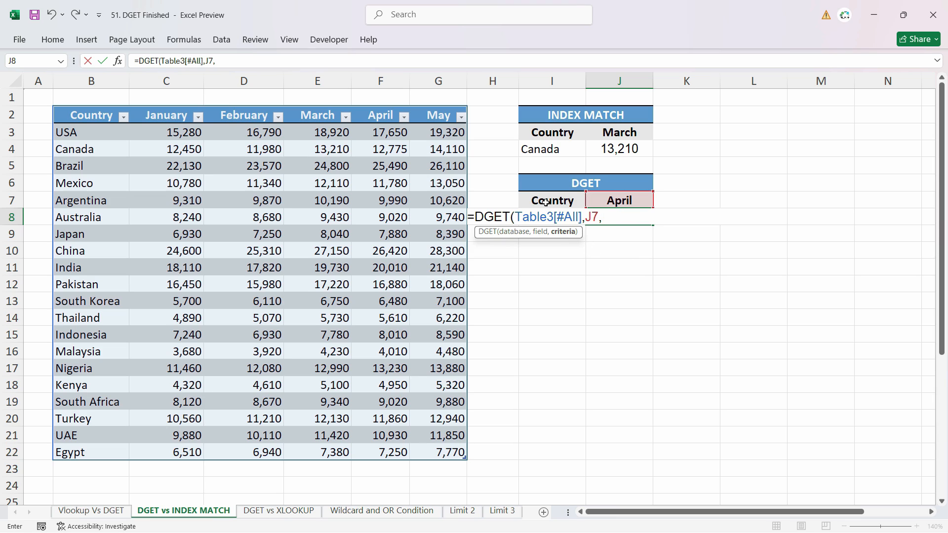
drag(538, 200, 550, 220)
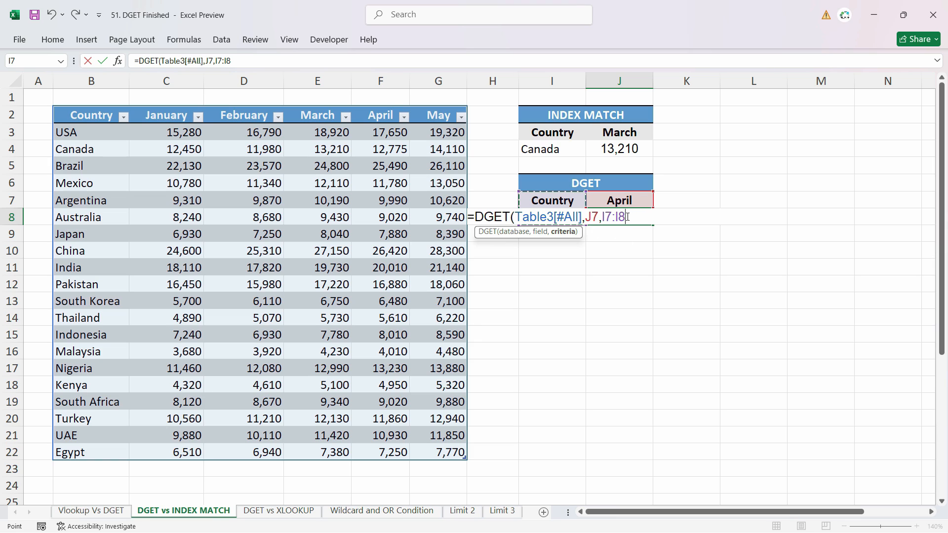
Make the J7 and I7:I8 references in the DGET formula absolute and enter the formula.
drag(624, 218, 585, 218)
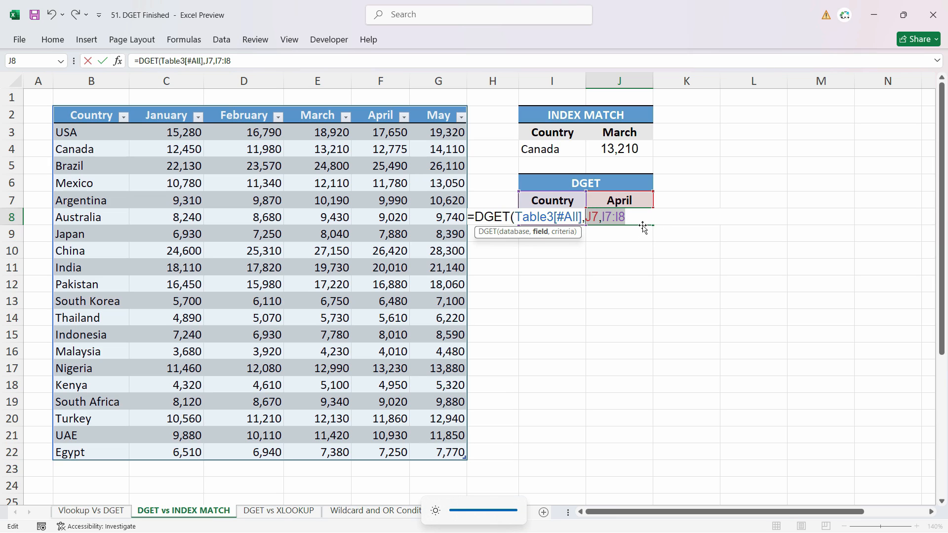
key(F4)
click(685, 219)
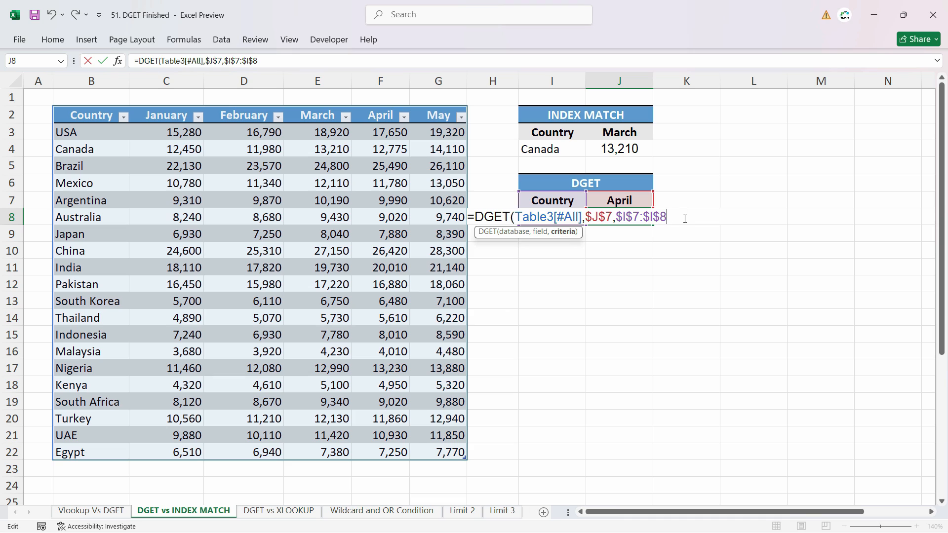
key(Return)
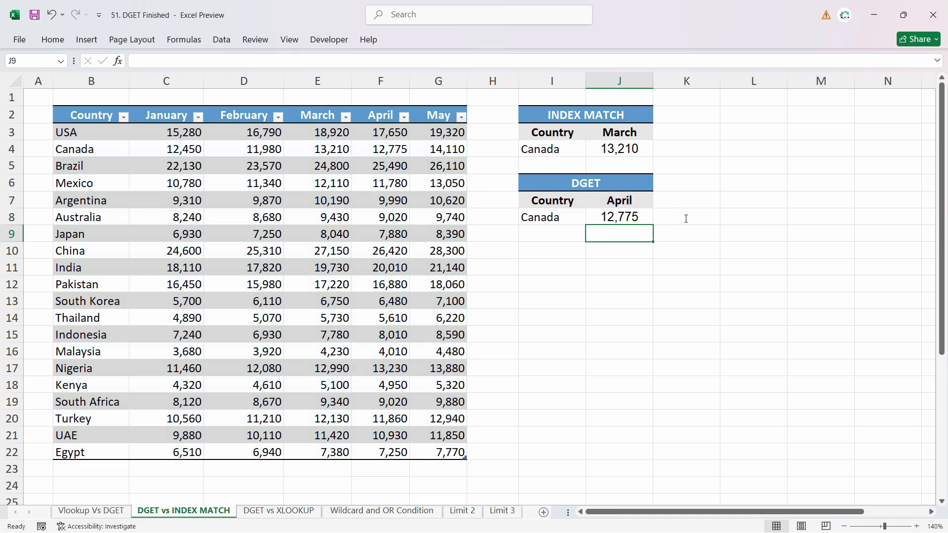
Set the DGET month in J7 to March and the country in I8 to Japan, checking the result against the table.
click(645, 221)
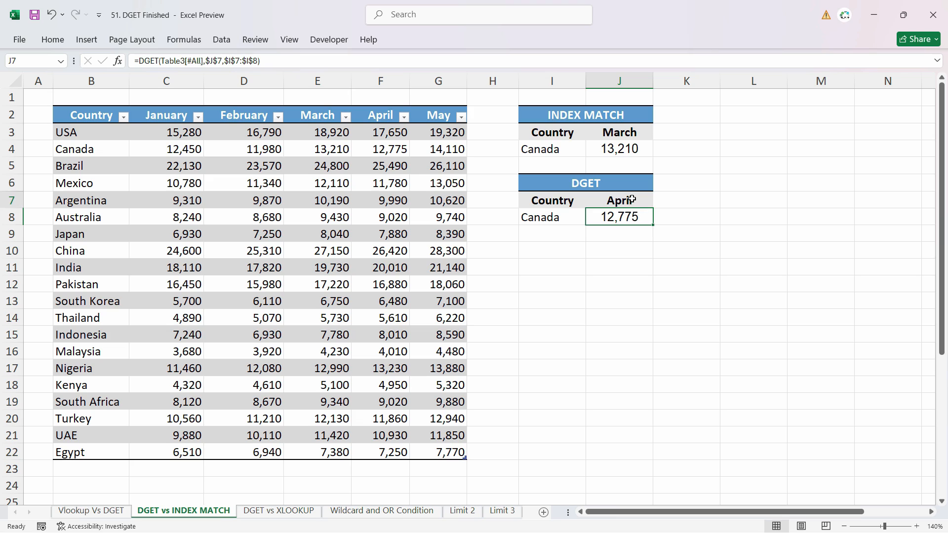
click(629, 201)
text(March)
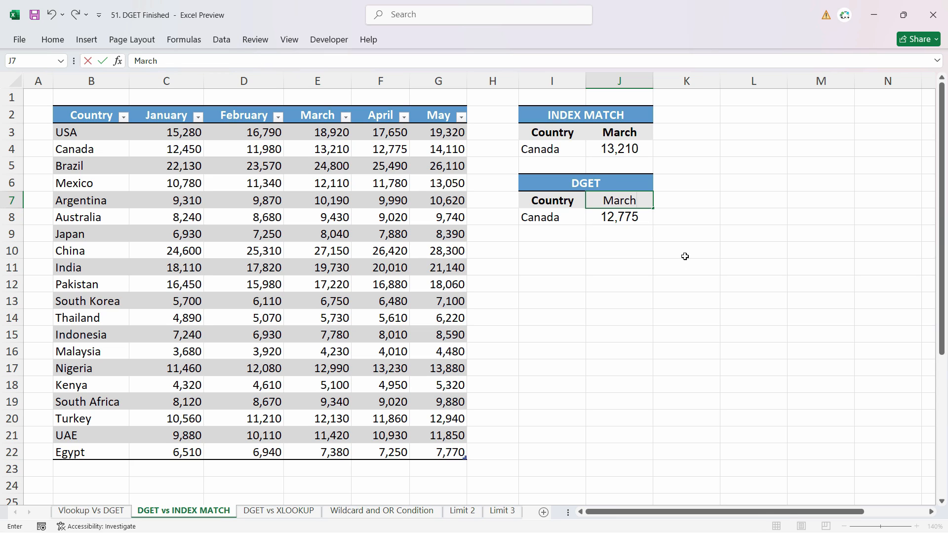
key(Return)
key(Left)
text(Japan)
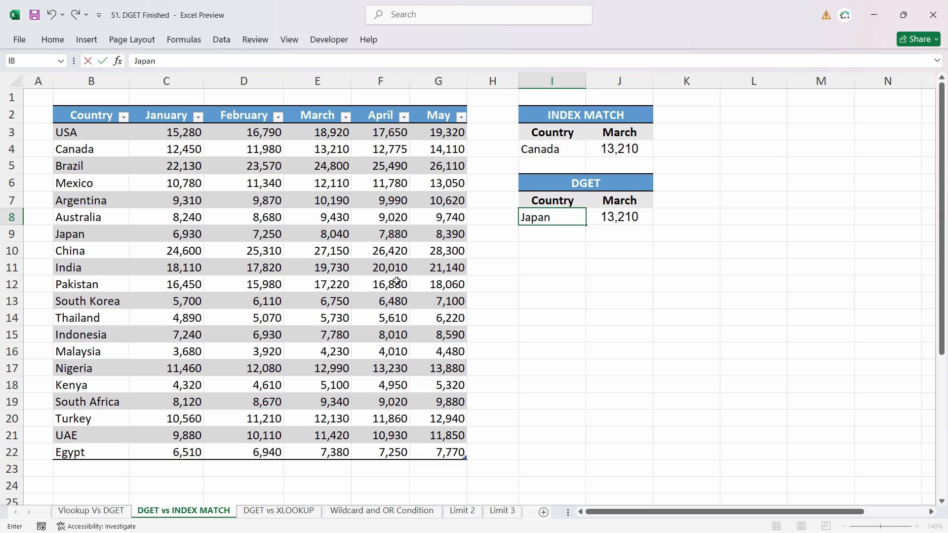
key(Return)
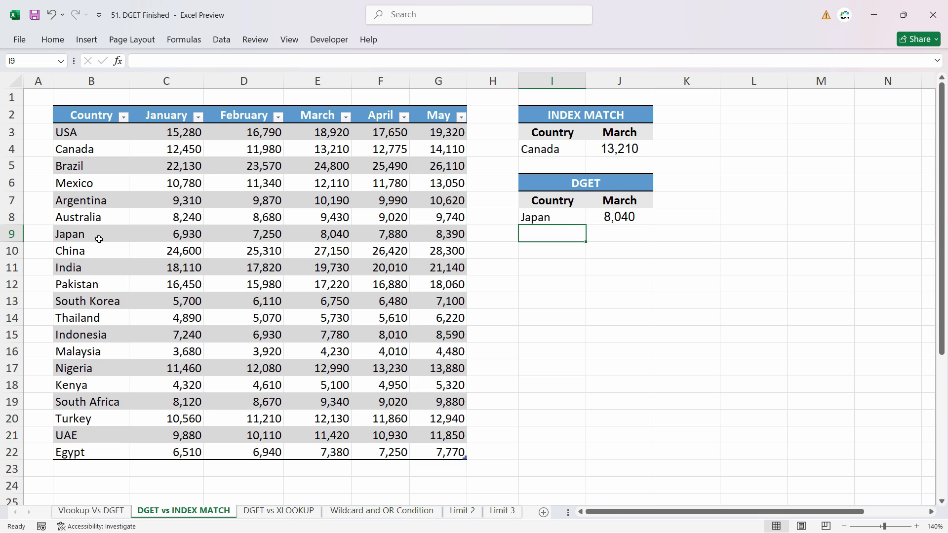
click(342, 236)
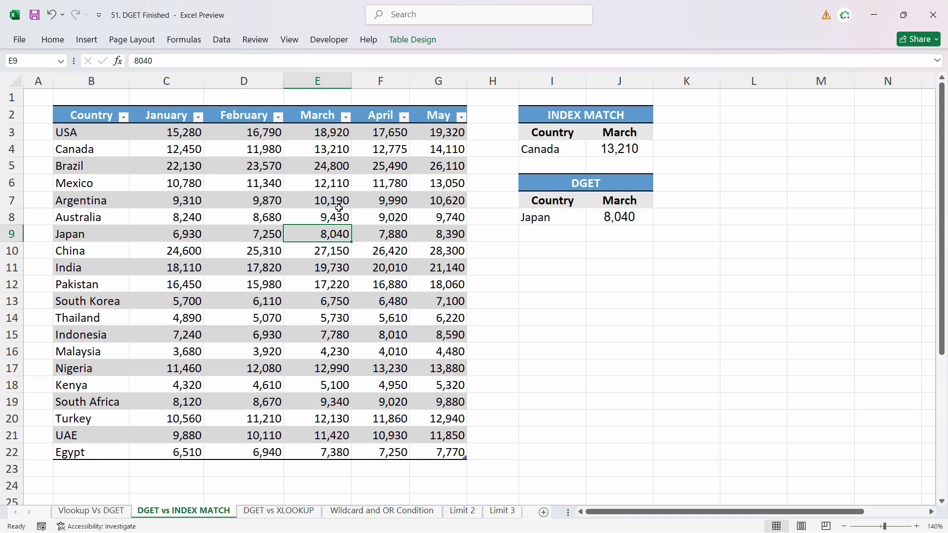
Compare the DGET formula in J8 with the INDEX MATCH formula in J4.
double_click(621, 218)
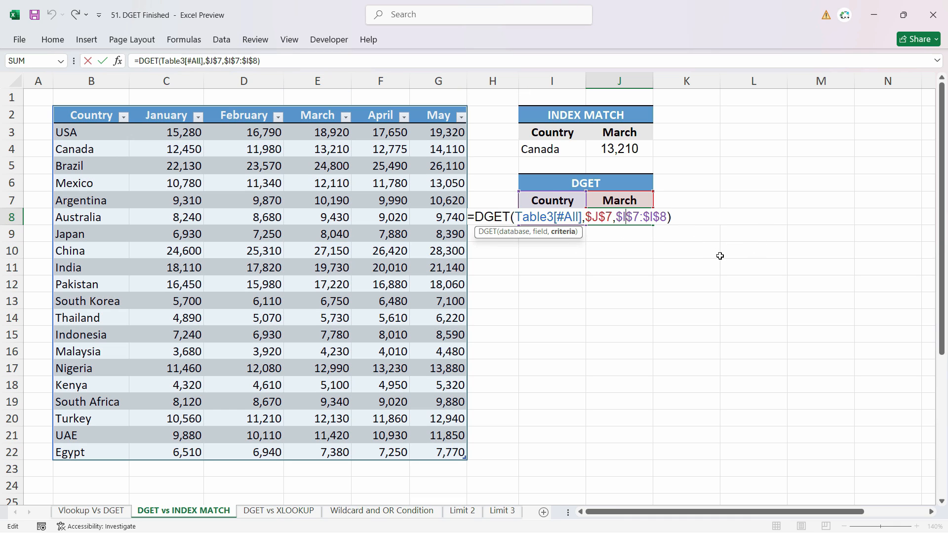
click(624, 223)
double_click(641, 156)
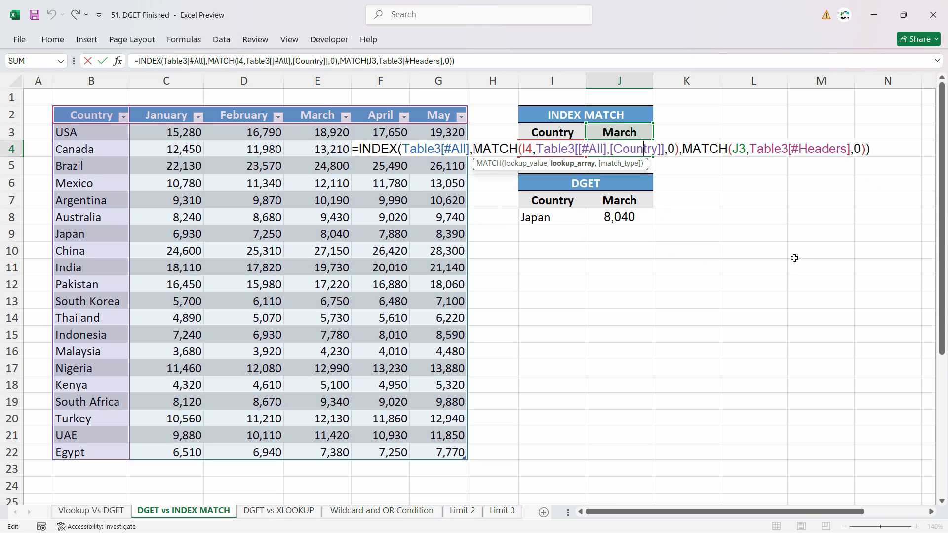
key(Escape)
Rebuild the DGET formula in J8 from scratch, using the whole table with headers, field J7 and criteria I7:I8.
click(633, 223)
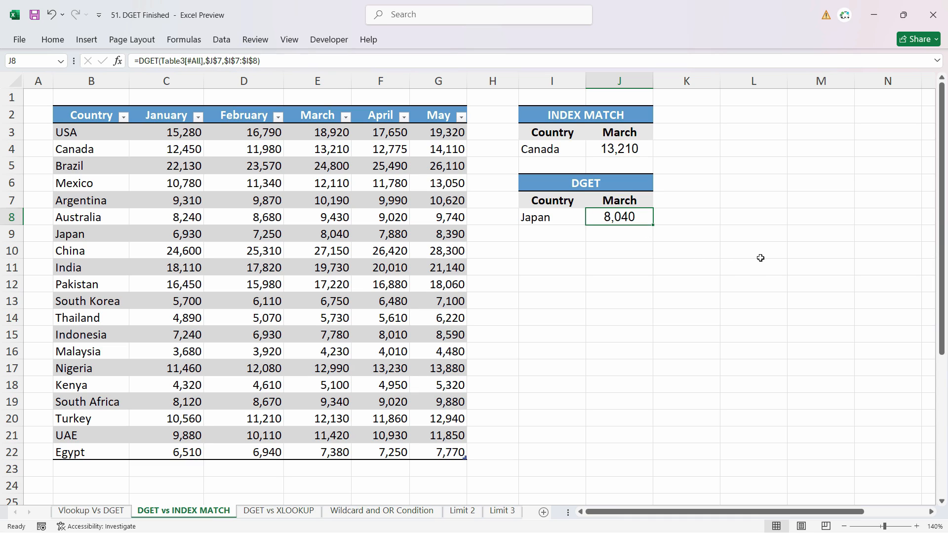
text(=)
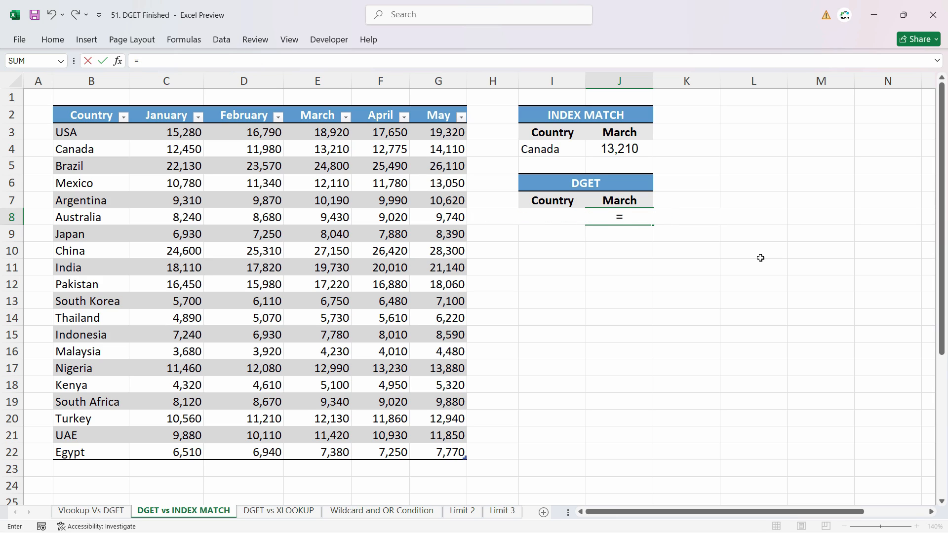
text(Dget)
key(Tab)
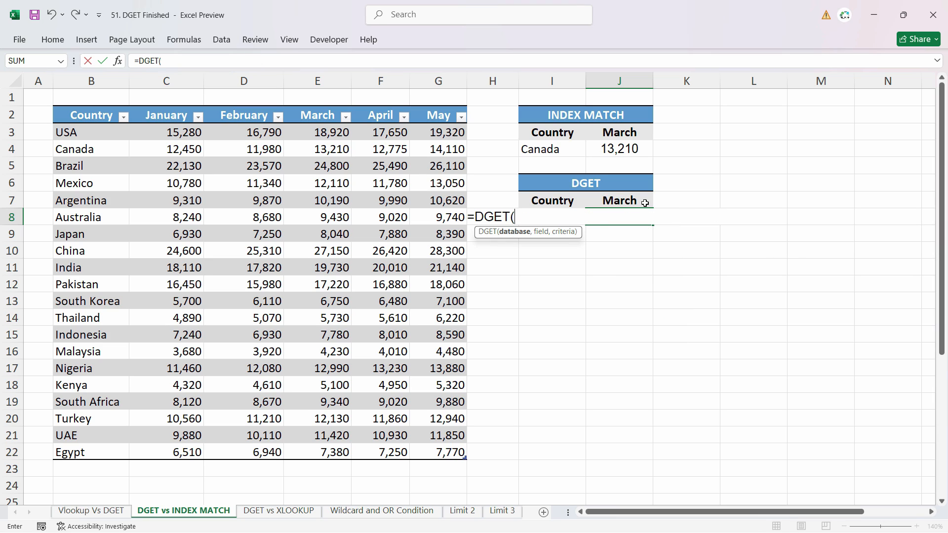
drag(103, 118, 465, 456)
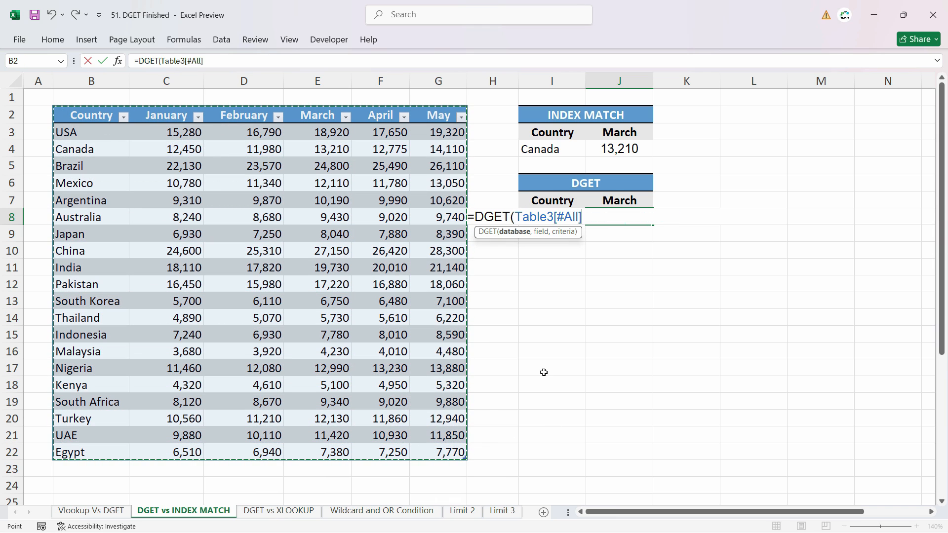
text(,)
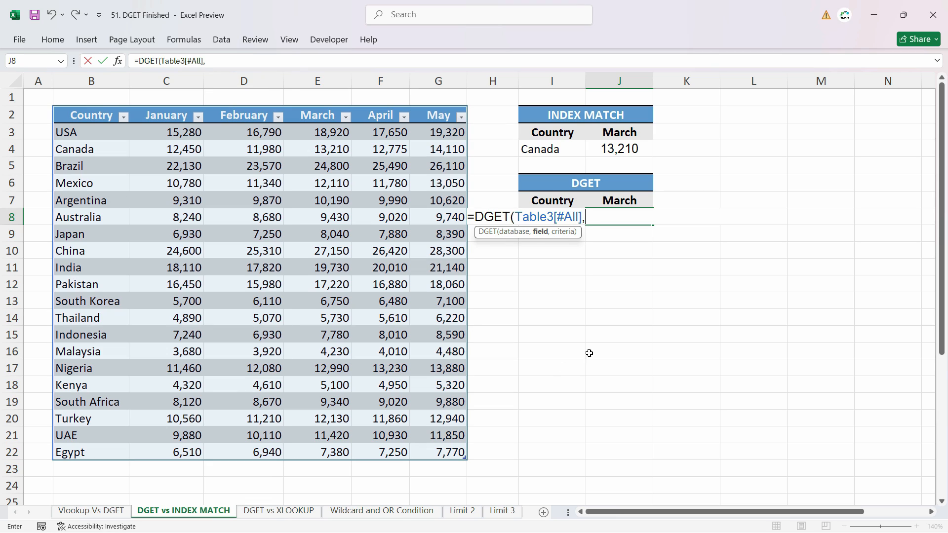
click(630, 198)
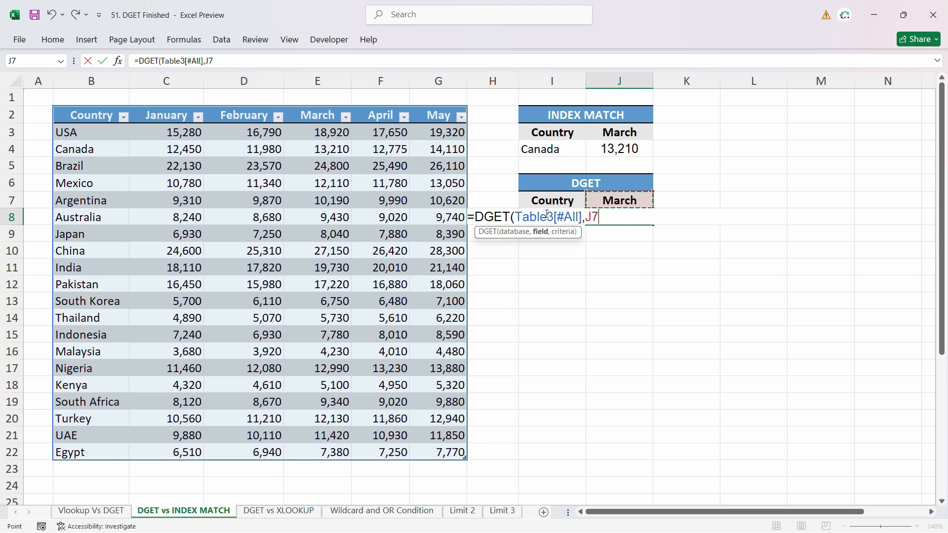
text(,)
drag(535, 200, 540, 228)
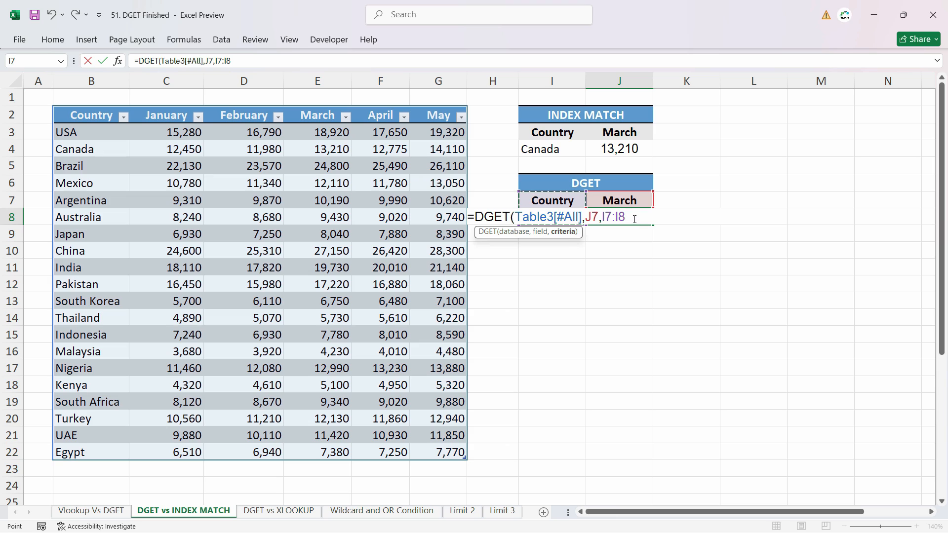
Lock the rebuilt DGET formula's field and criteria as $J$7 and $I$7:$I$8 and enter it.
drag(626, 217, 584, 222)
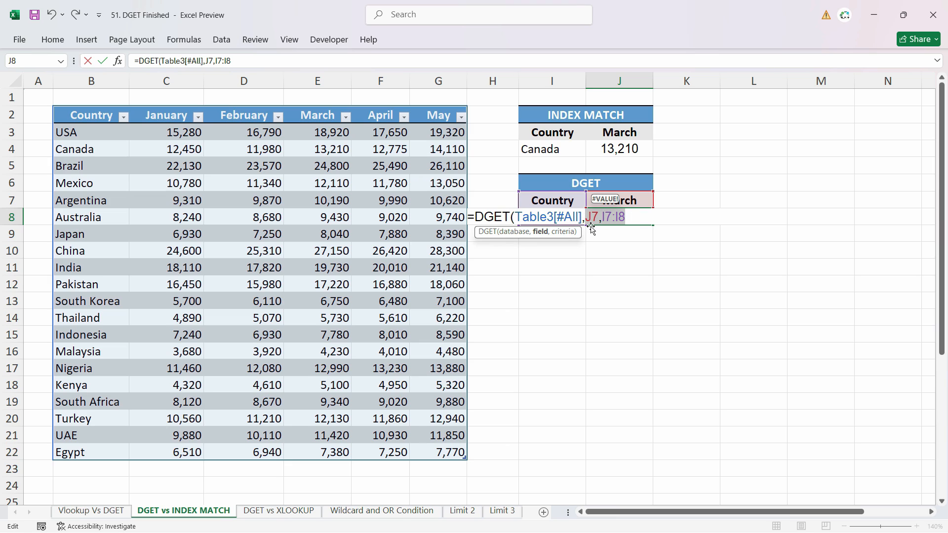
key(F4)
key(Return)
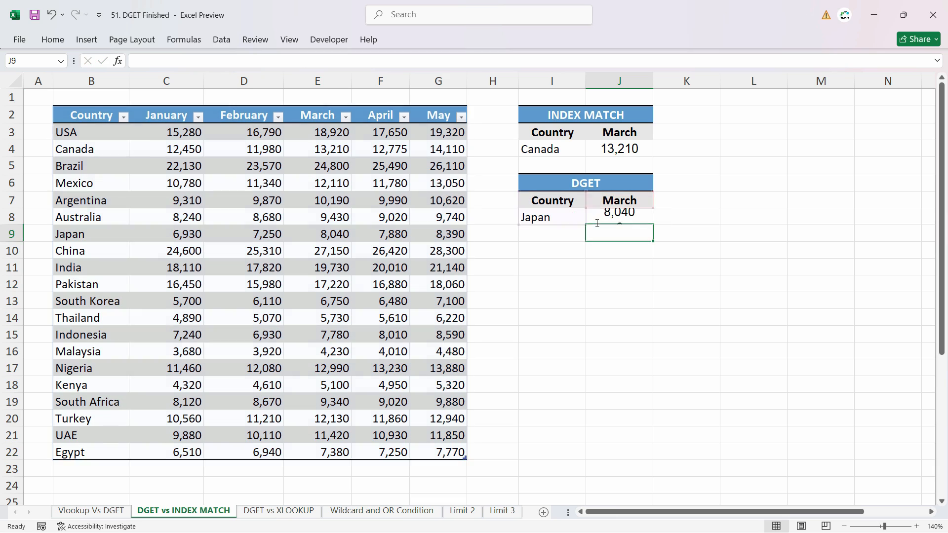
Set the DGET criteria country in I8 to Kenya.
click(631, 216)
click(81, 289)
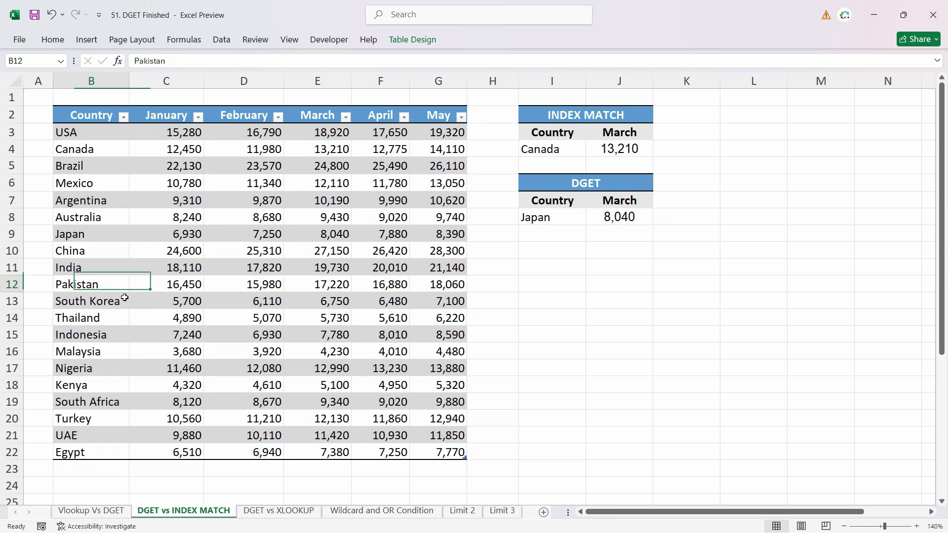
click(559, 216)
text(K)
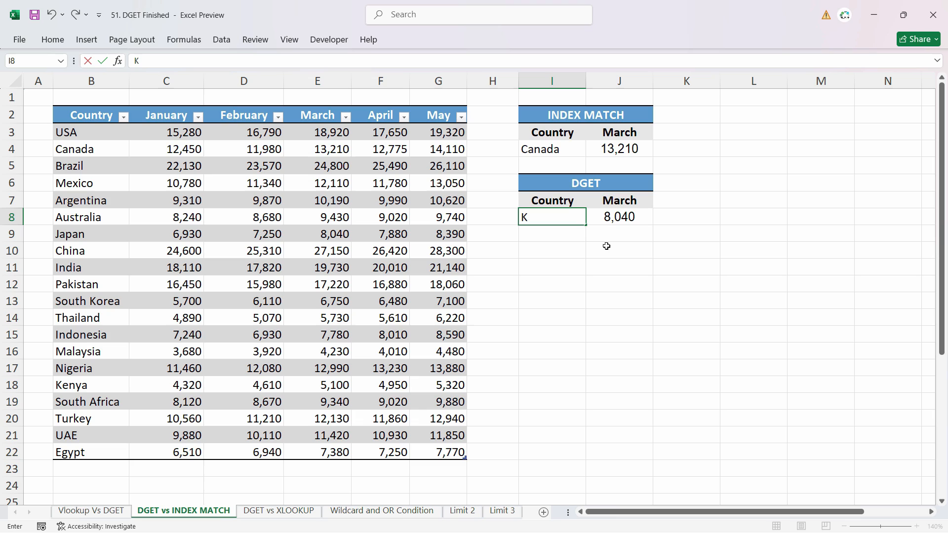
text(enya)
key(Return)
Set the DGET criteria country in I8 to Pakistan and check the result against its March value in the table.
click(567, 217)
text(Pakistan)
key(Tab)
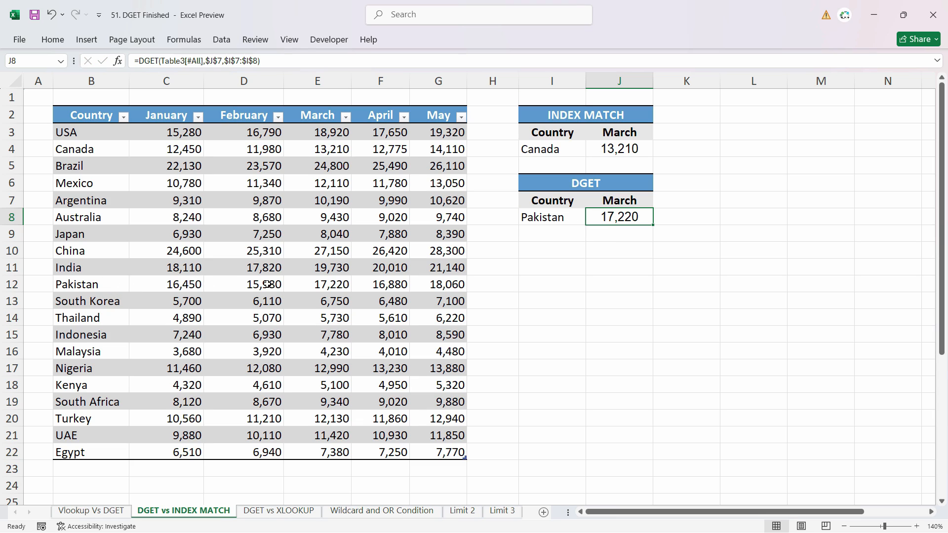
click(331, 285)
Set the DGET month in J7 to May and check the result against Pakistan's May value in the table.
click(641, 199)
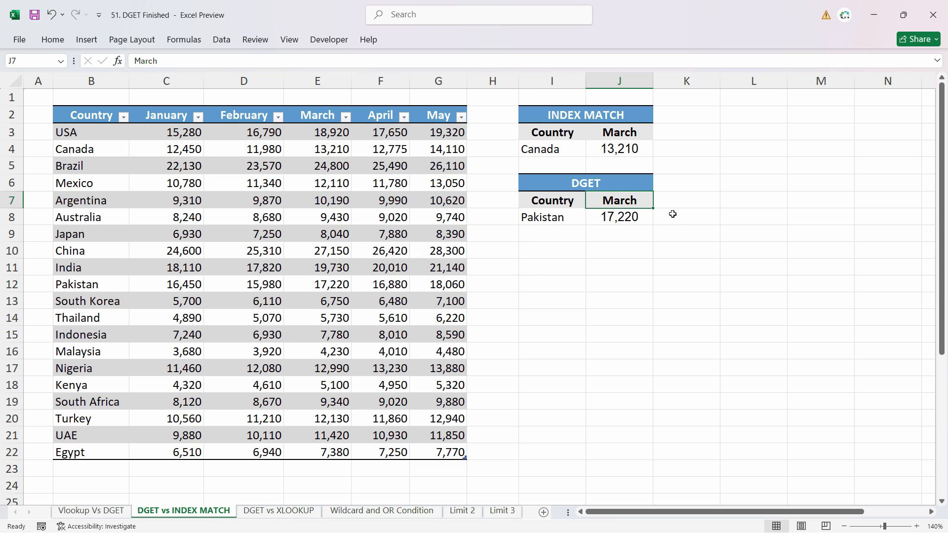
text(May)
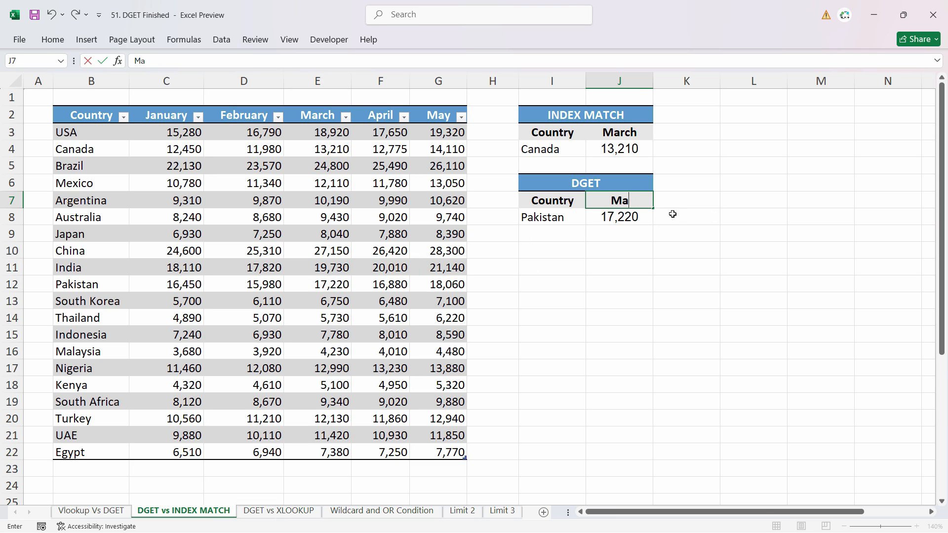
key(Return)
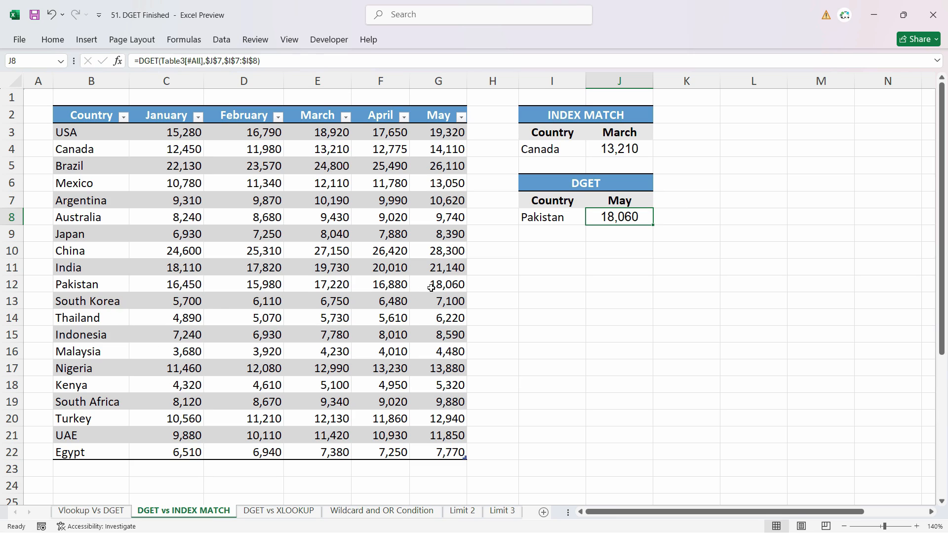
click(431, 287)
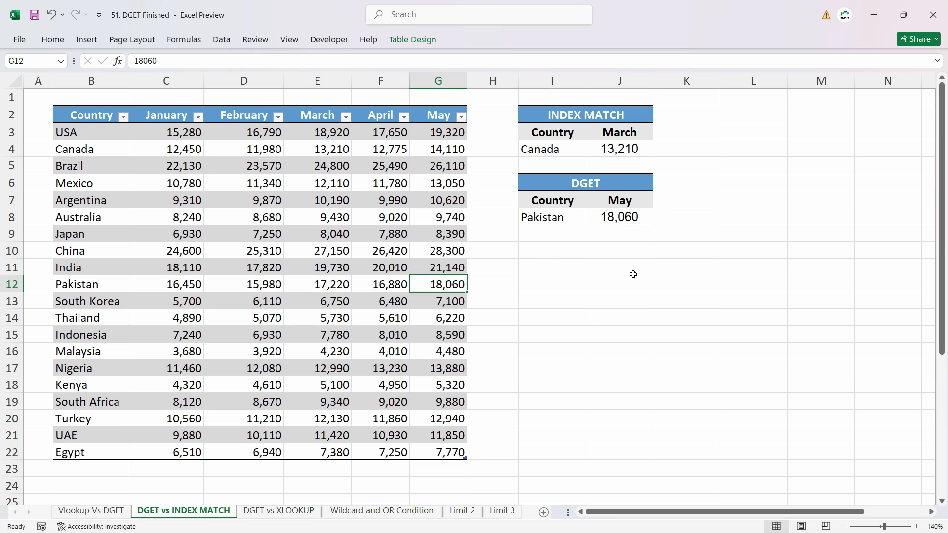